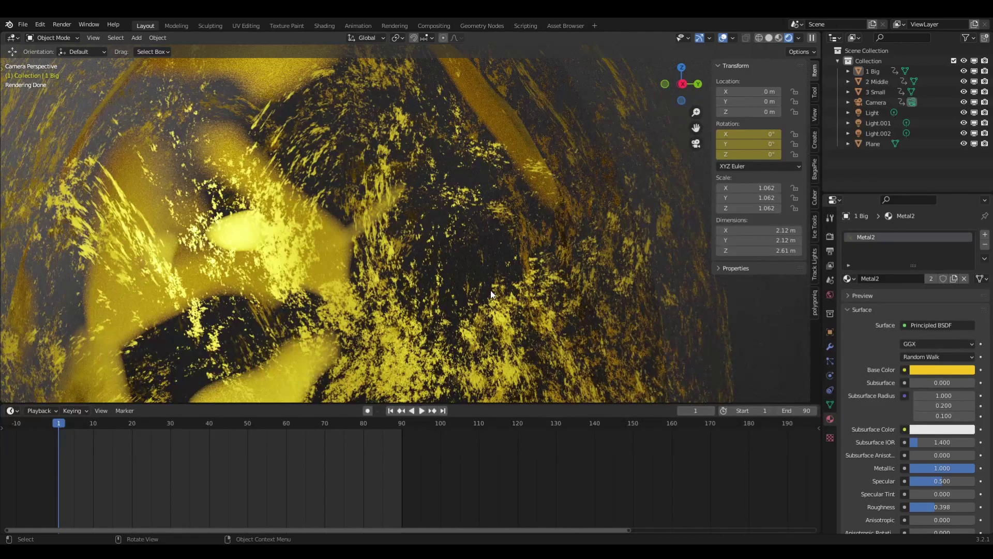
Step: Switch the viewport to wireframe shading and examine the three nested eggs, selecting the small and middle ones
scroll(491, 291, down, 6)
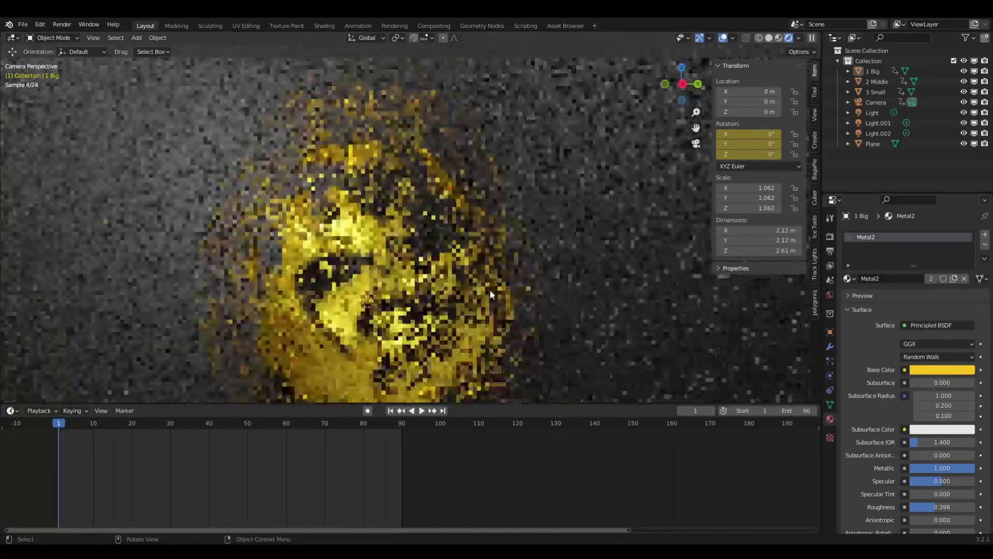
scroll(489, 290, down, 2)
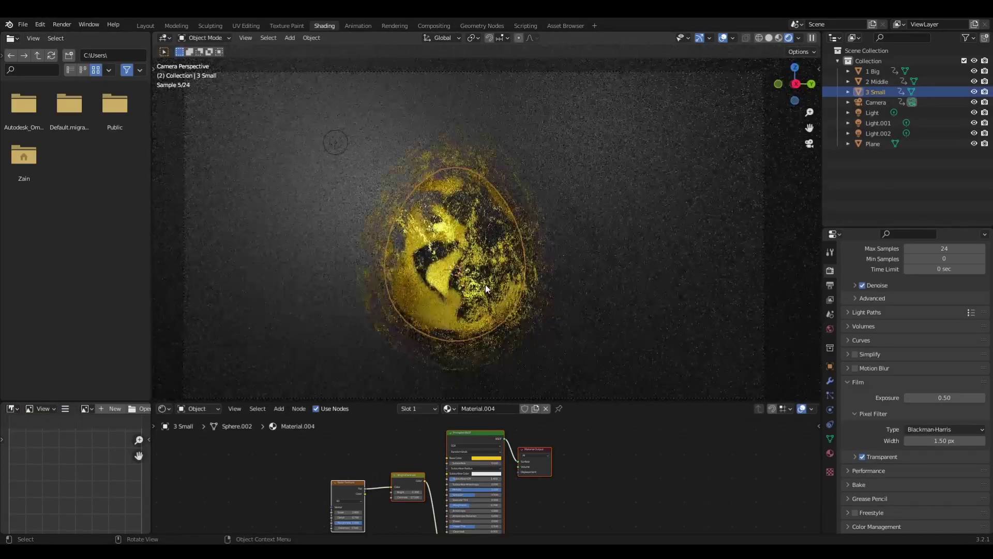
key(shift+z)
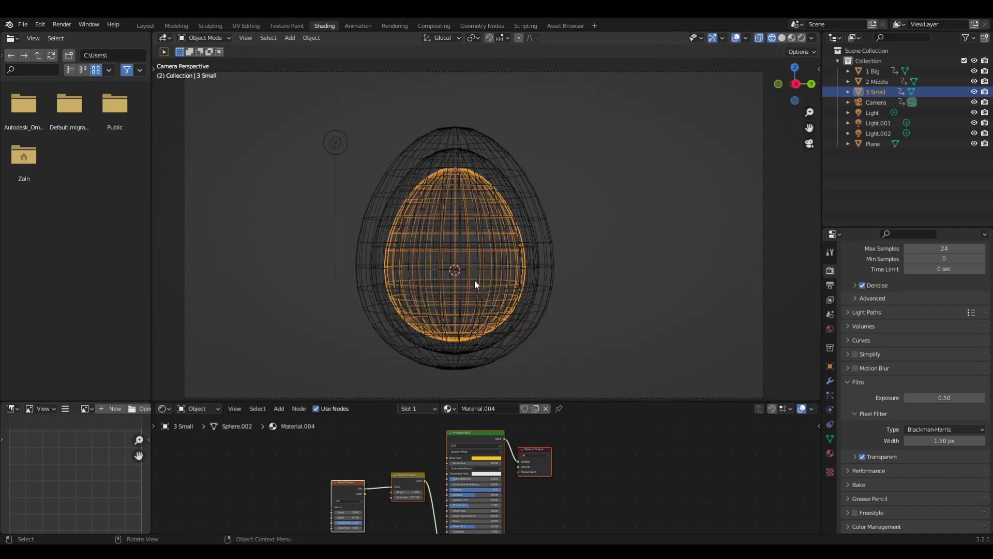
scroll(474, 280, up, 2)
scroll(445, 481, up, 1)
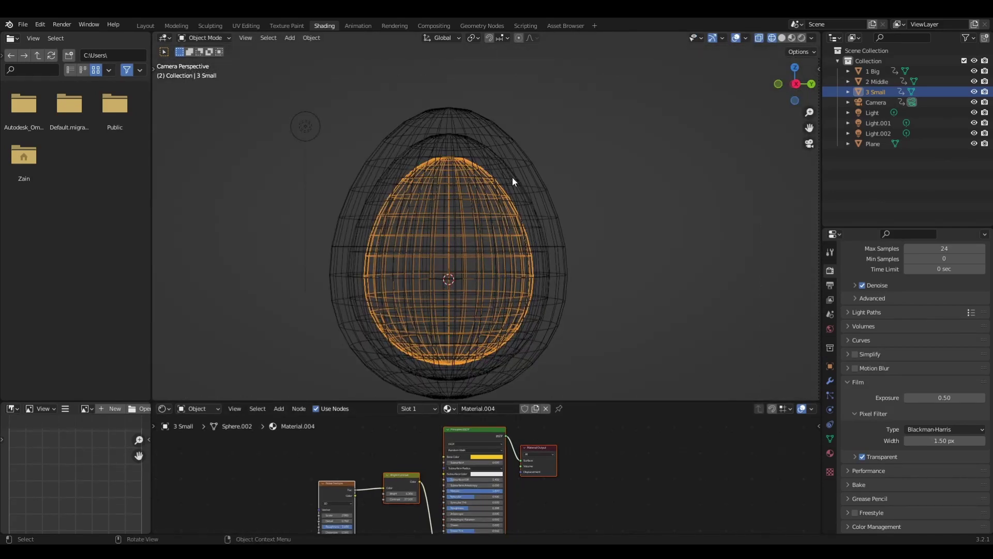
click(526, 279)
click(540, 236)
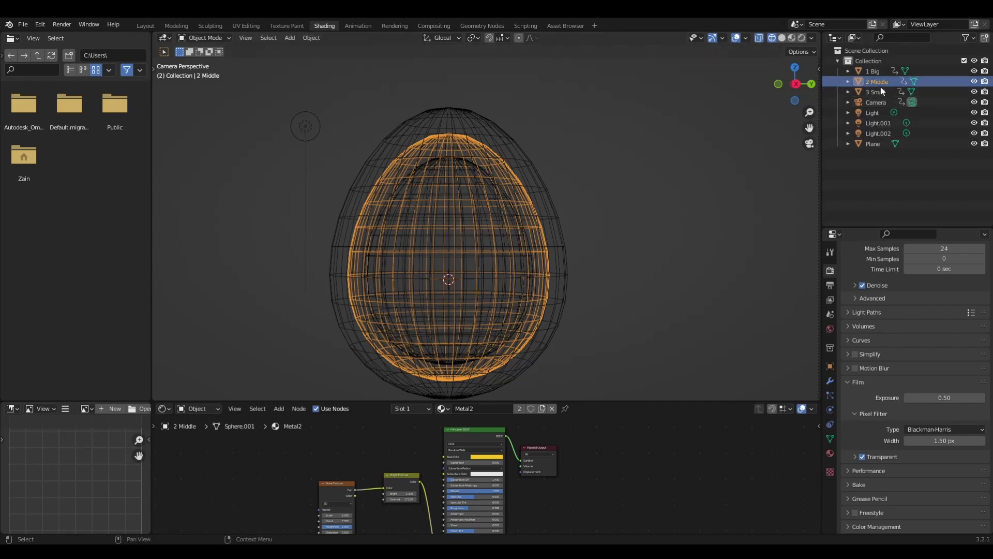
Step: Return to rendered shading and hide the 1 Big and 2 Middle eggs to inspect the small egg alone
key(z)
click(541, 87)
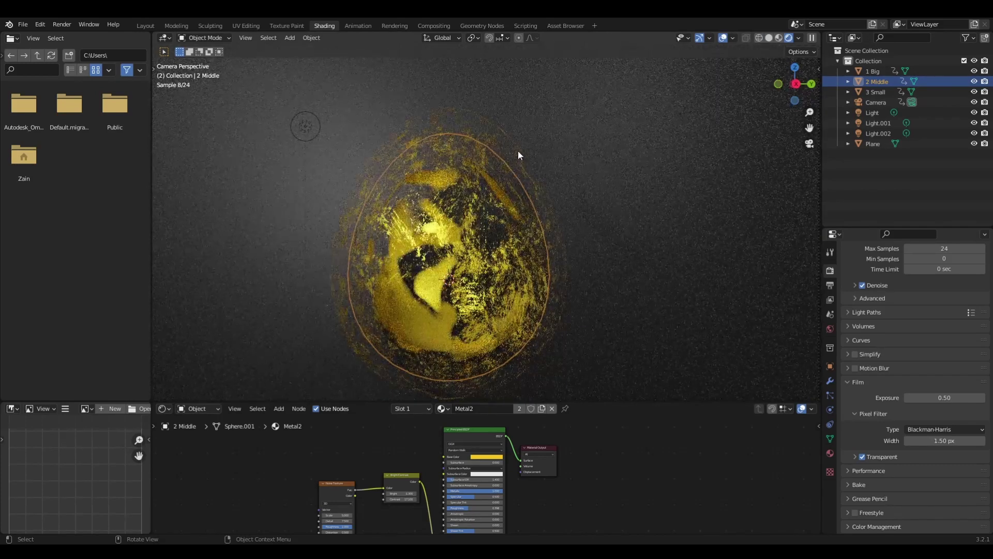
click(517, 150)
click(974, 73)
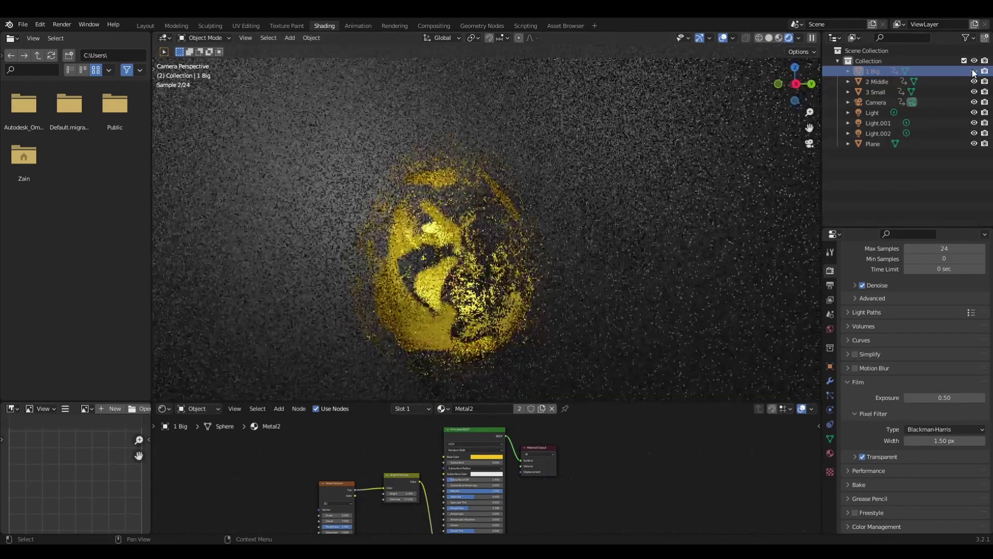
click(532, 188)
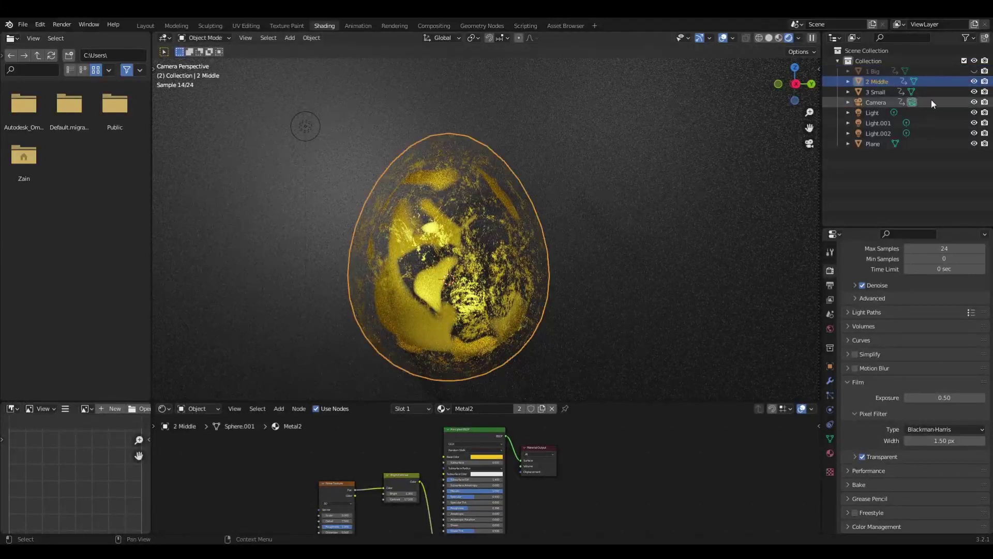
click(974, 81)
scroll(430, 238, up, 5)
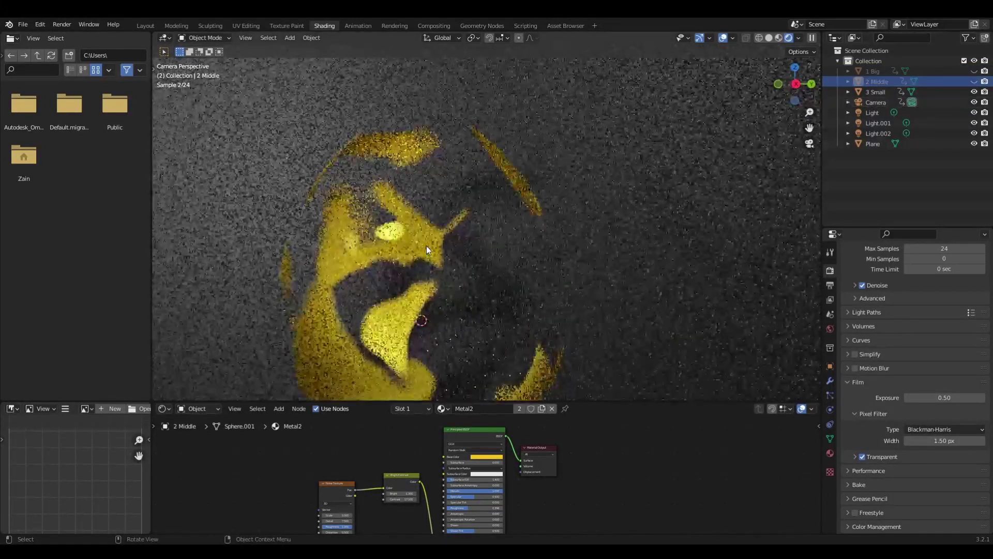
scroll(433, 151, up, 3)
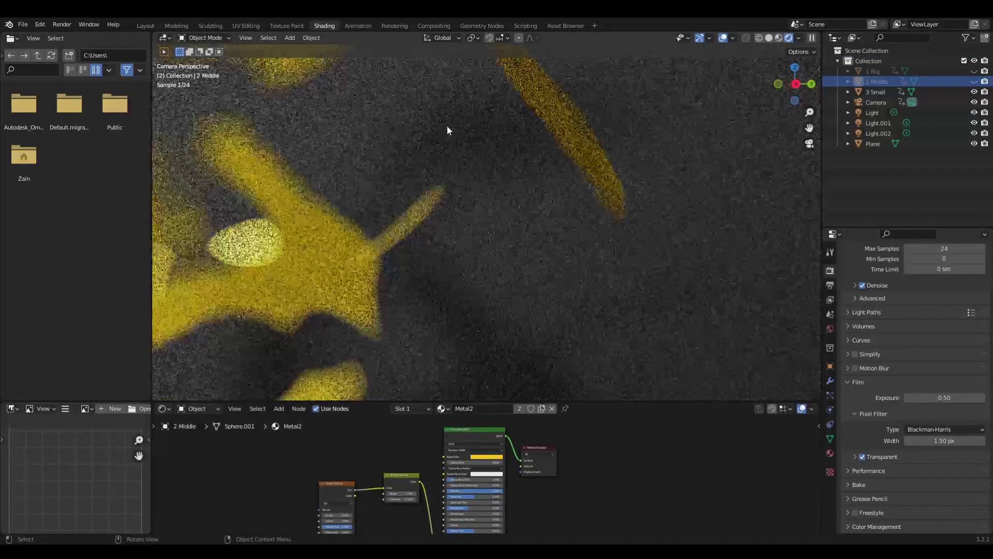
scroll(598, 181, down, 2)
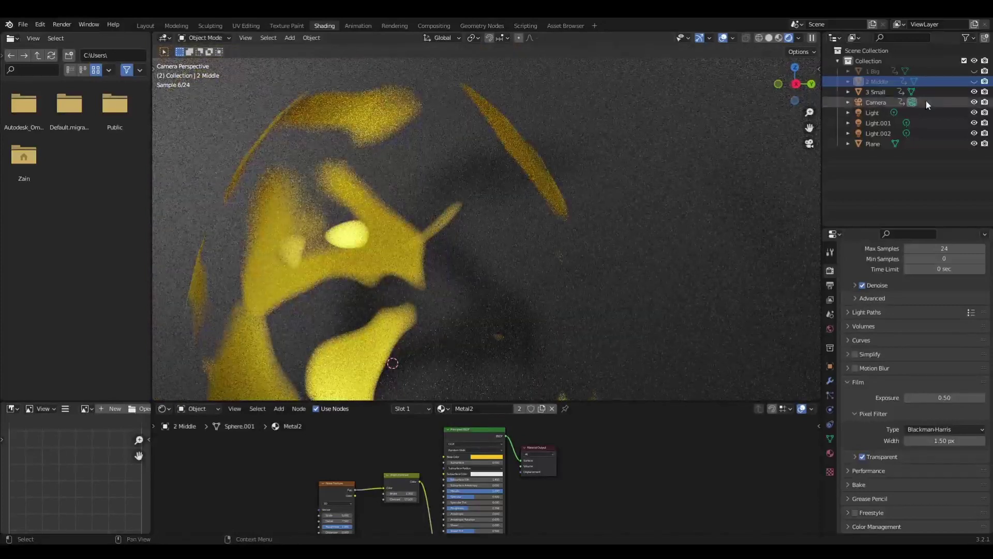
Step: Unhide the 2 Middle and 1 Big eggs to compare the layered look
click(973, 81)
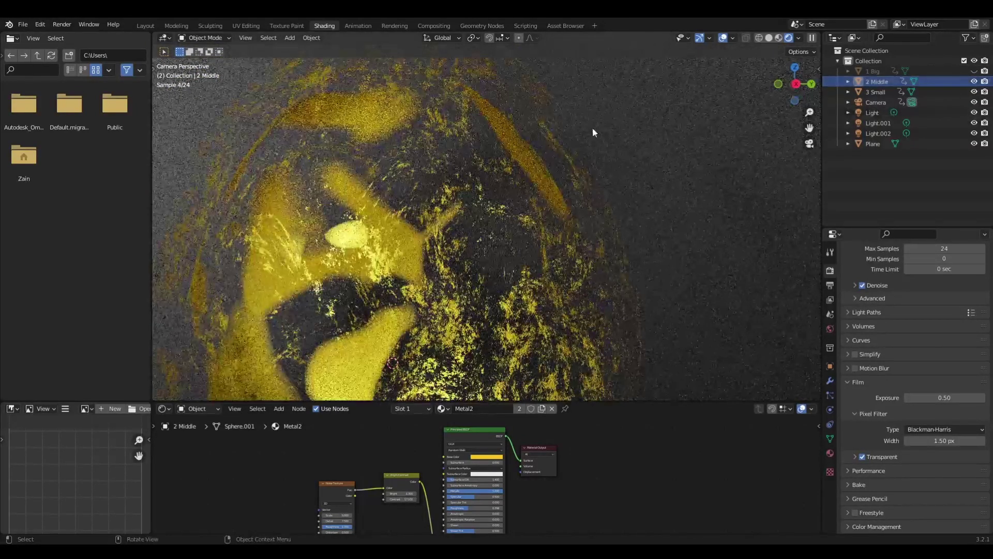
click(974, 70)
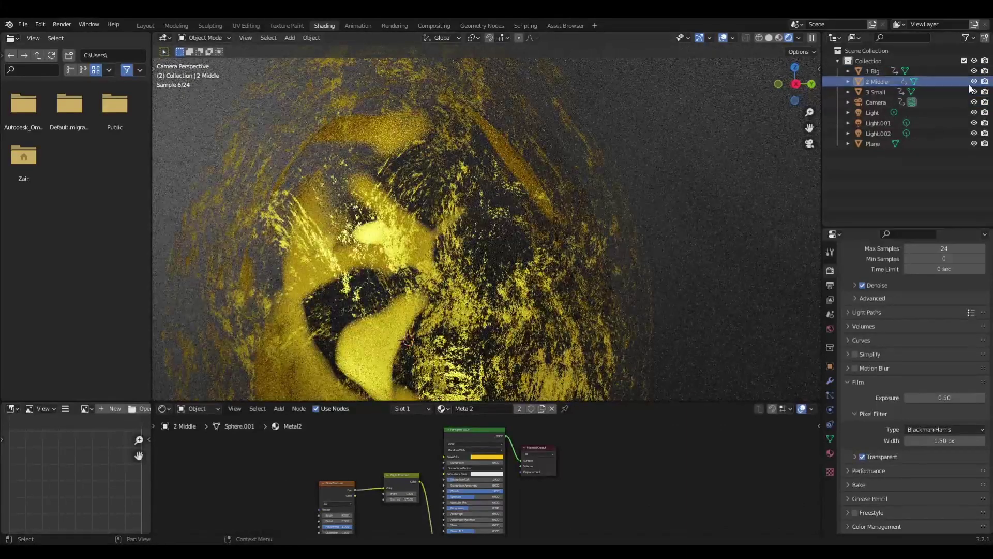
Step: Hide the 1 Big and 2 Middle eggs, select 3 Small and enlarge the shader editor around its Noise Texture node
drag(973, 82, 974, 71)
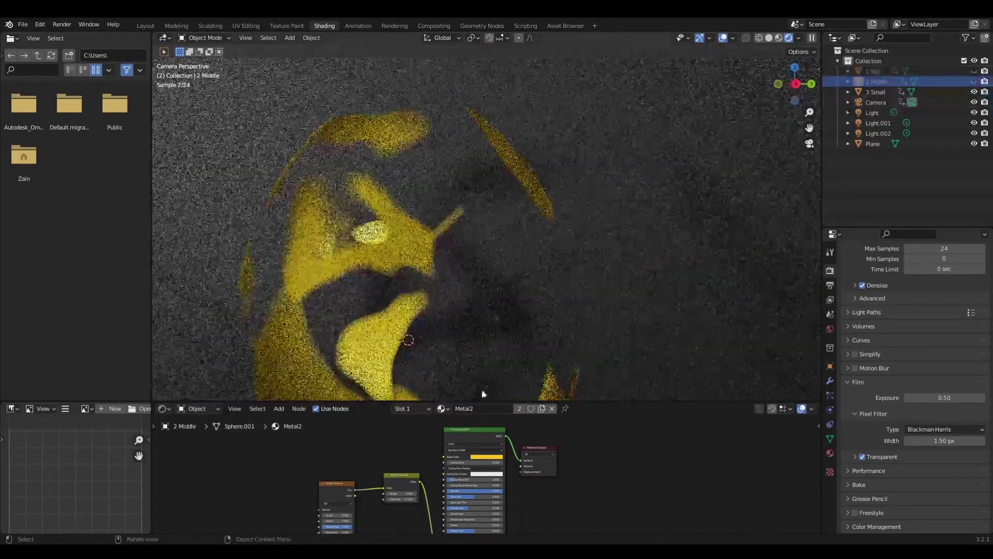
click(382, 332)
scroll(411, 501, up, 4)
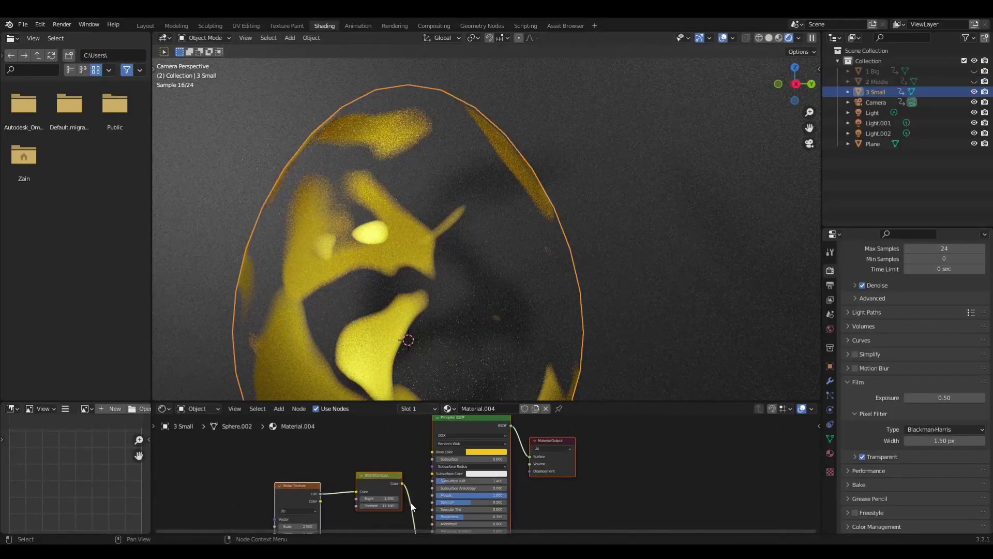
drag(645, 402, 645, 307)
scroll(404, 436, up, 1)
scroll(401, 436, up, 3)
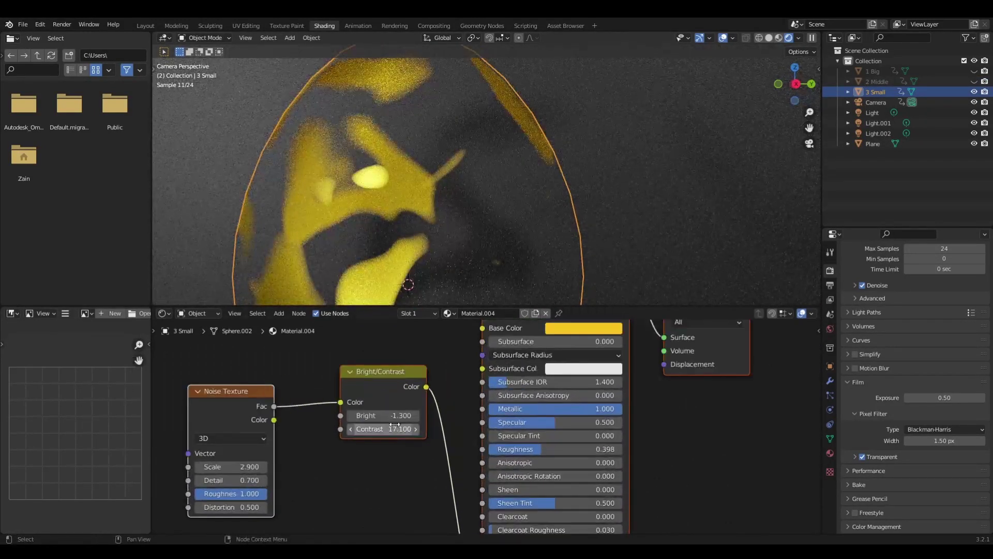
middle_drag(339, 461, 348, 462)
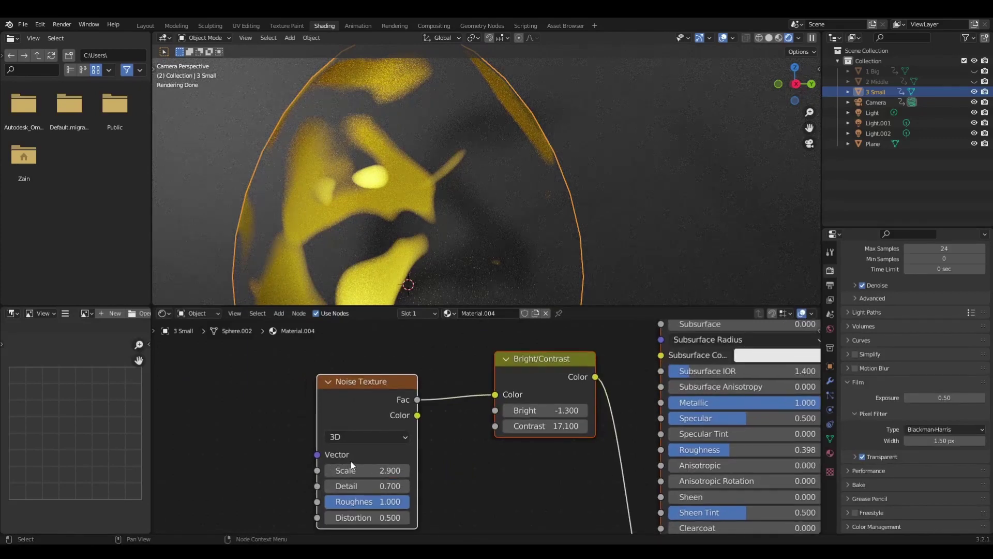
Step: Try a different Scale and a Detail of 15 on the small egg's Noise Texture, undoing each change
drag(350, 467, 399, 466)
key(ctrl+z)
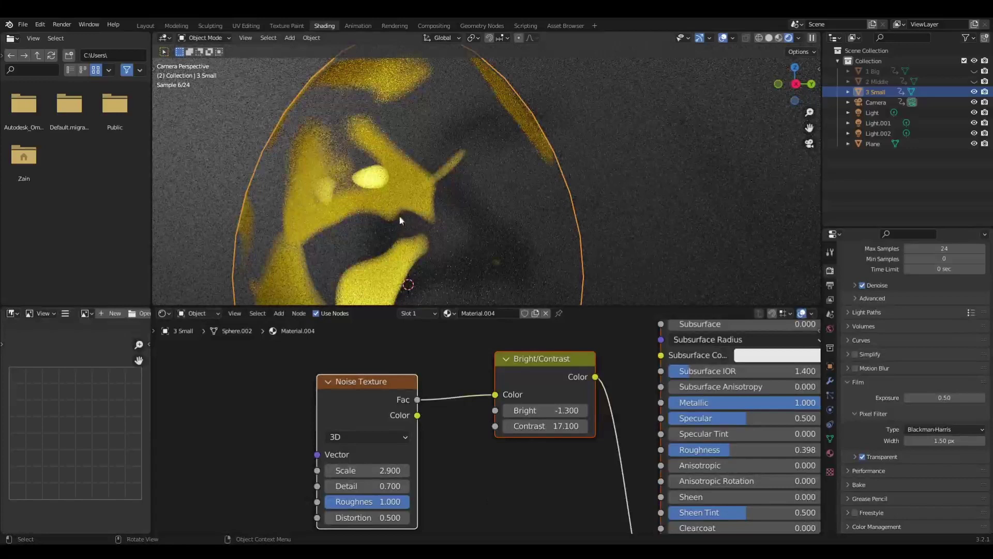
drag(370, 487, 466, 487)
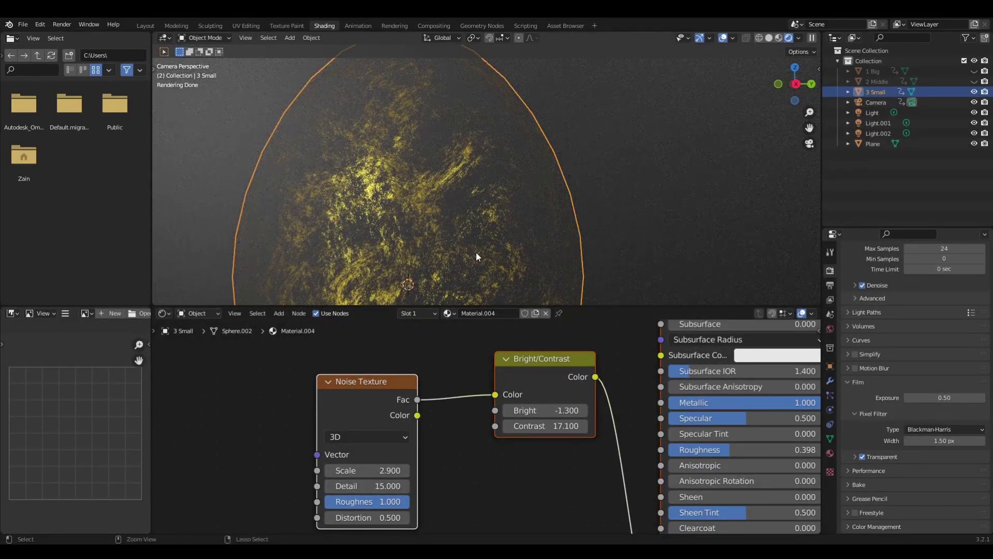
key(ctrl+z)
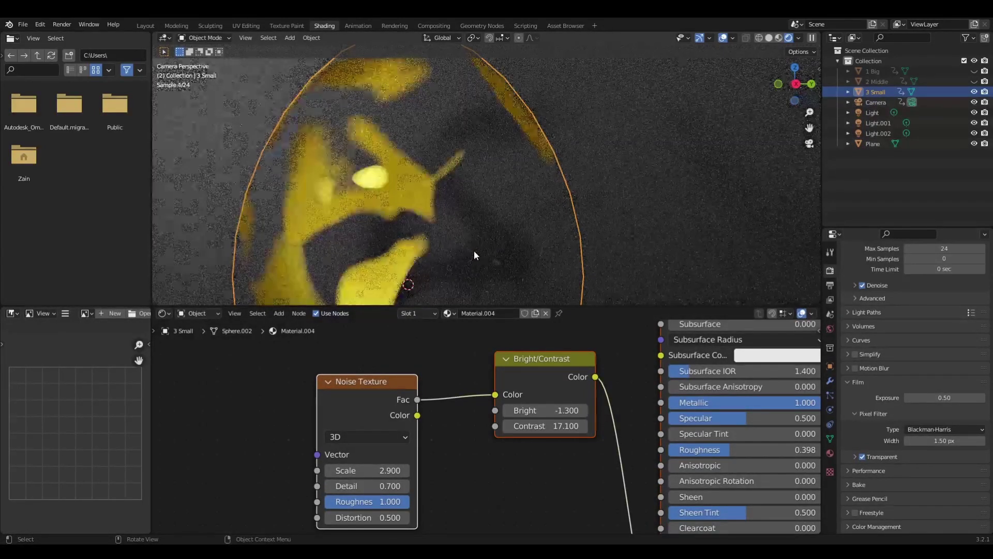
Step: Unhide the 2 Middle egg and select it to show its Metal2 material nodes
click(973, 82)
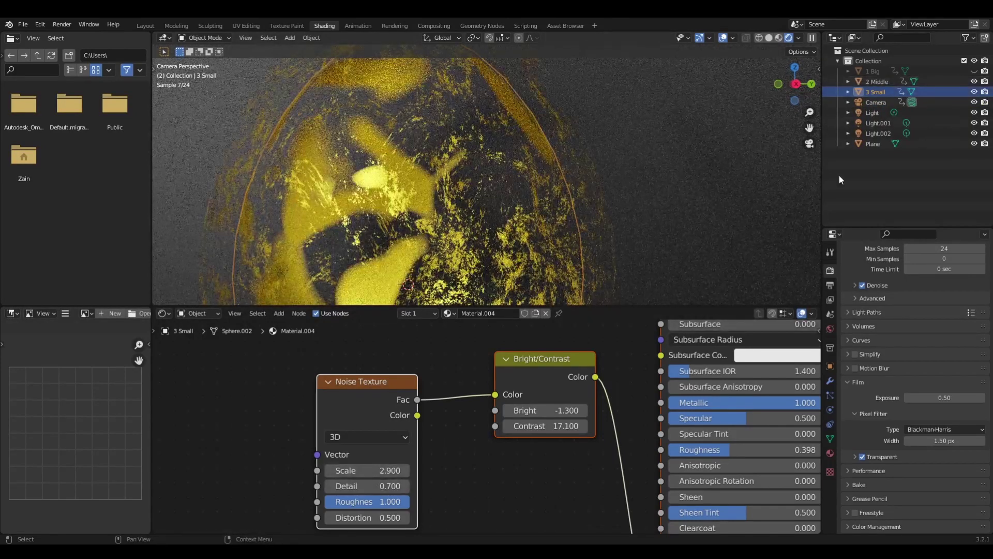
click(878, 81)
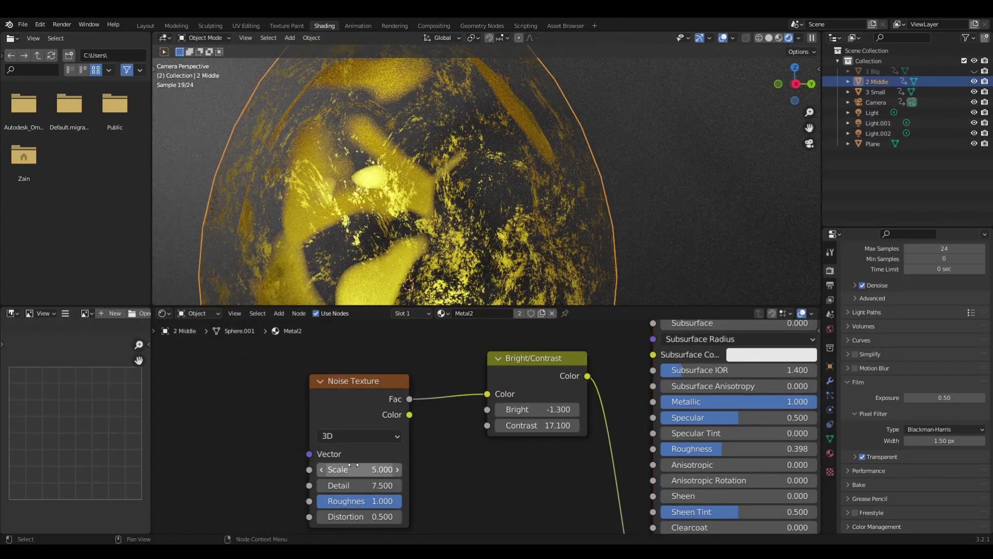
Step: Try a Noise Texture Scale of 16.7 on the middle egg's Metal2 material, and undo it
drag(365, 469, 542, 455)
drag(356, 469, 414, 469)
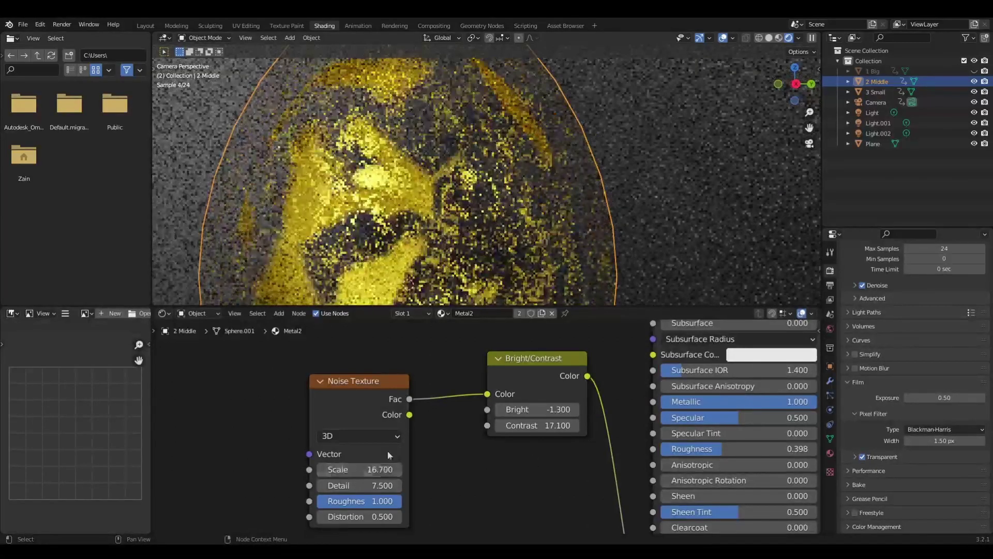
key(ctrl+z)
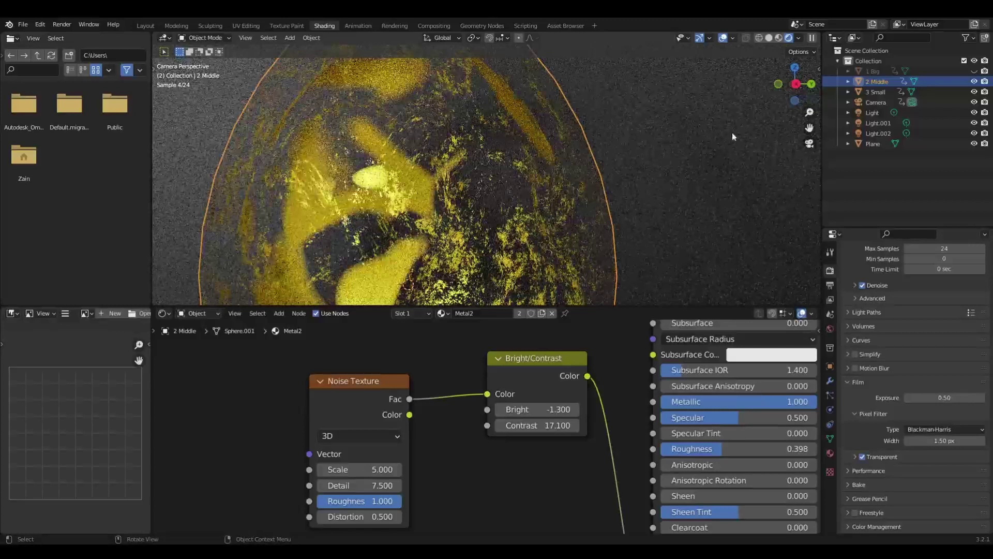
Step: Unhide and select the 1 Big egg, and examine the node setup of its Metal2 material
click(959, 75)
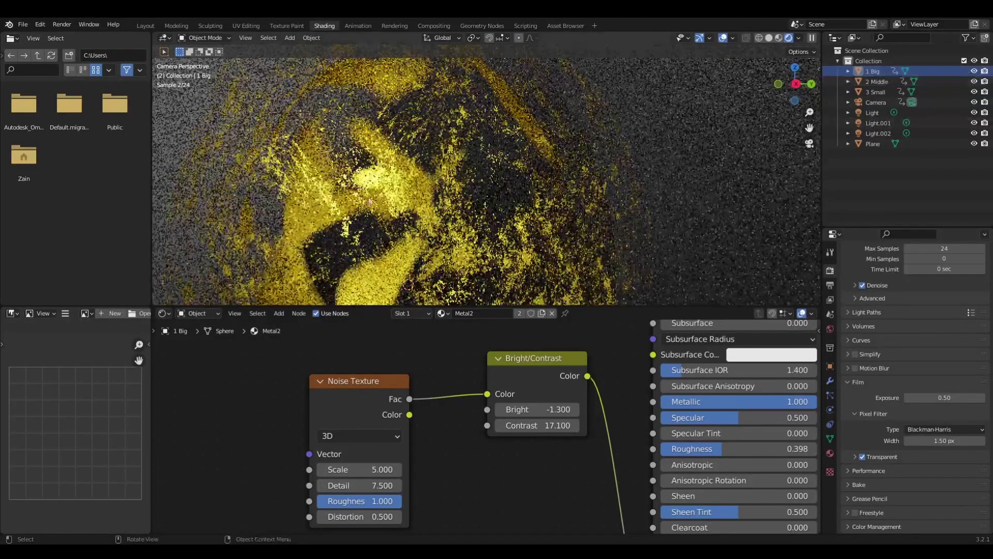
scroll(672, 446, down, 4)
scroll(673, 447, down, 1)
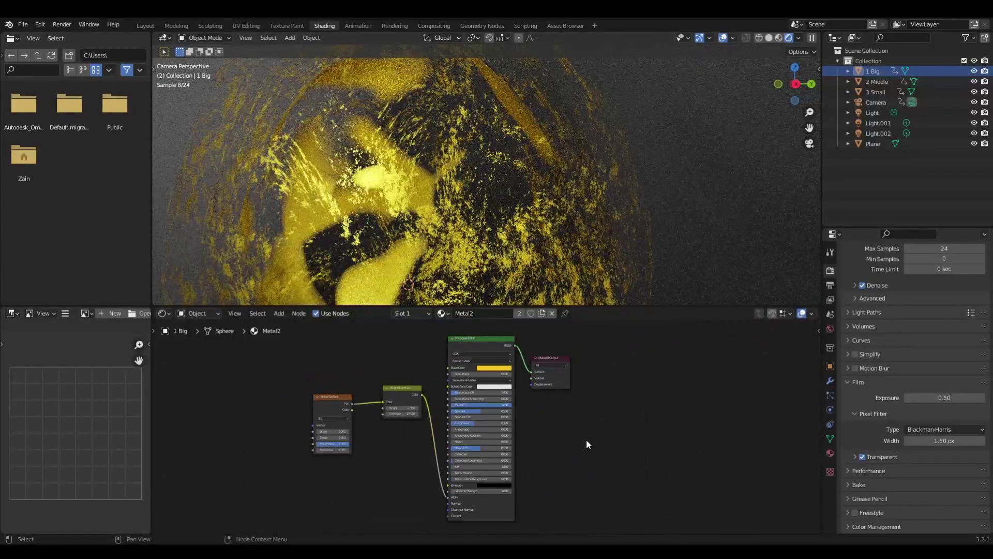
drag(627, 513, 253, 326)
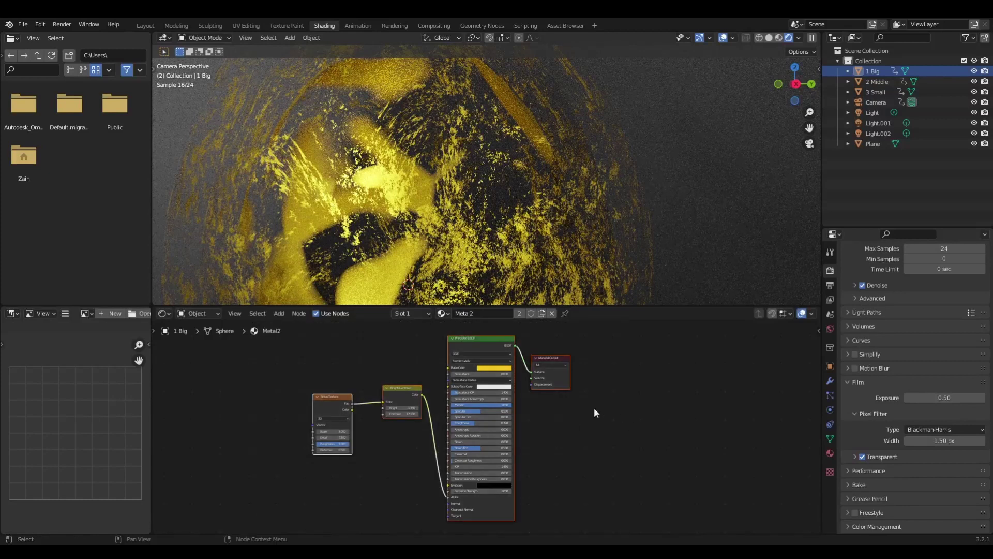
scroll(569, 421, up, 1)
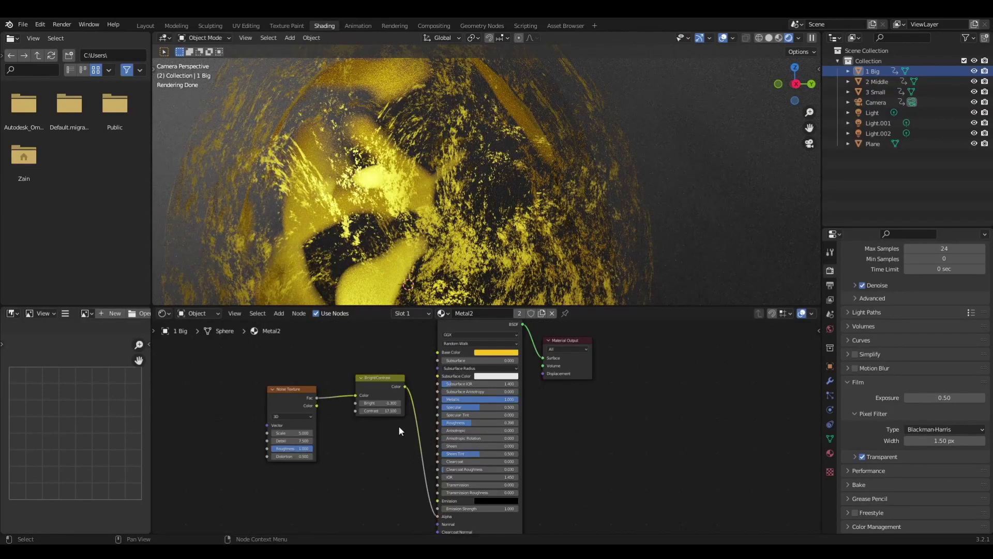
scroll(409, 416, up, 1)
middle_drag(421, 407, 413, 504)
scroll(481, 444, up, 2)
middle_drag(481, 444, 551, 380)
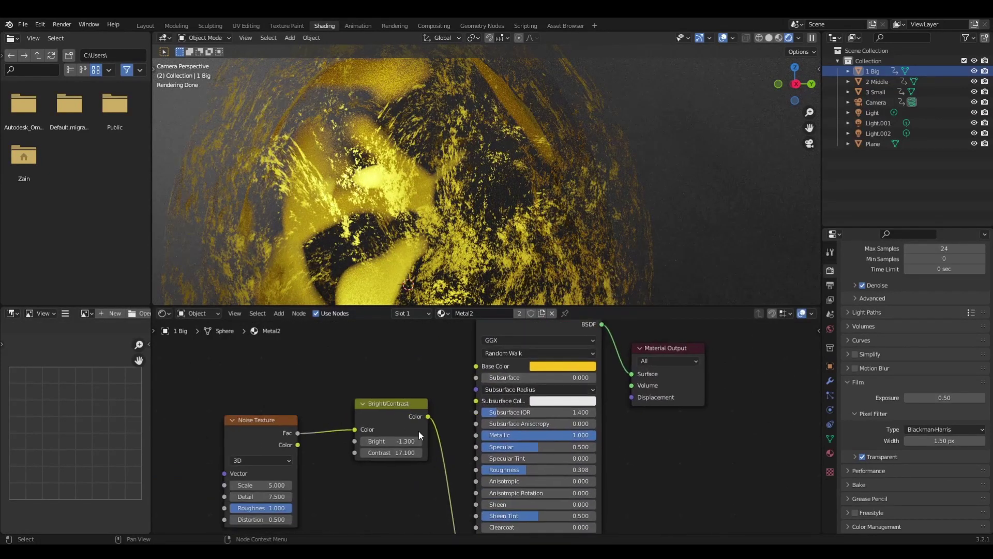
middle_drag(374, 425, 365, 416)
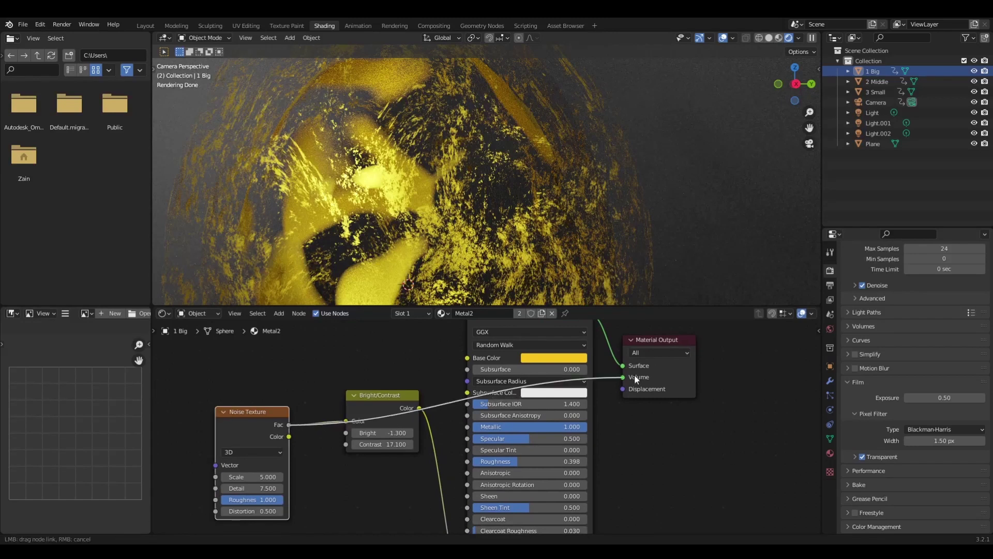
Step: Connect the Noise Texture's Fac output to the Material Output's Surface and move the Bright/Contrast node below the link
drag(625, 364, 625, 366)
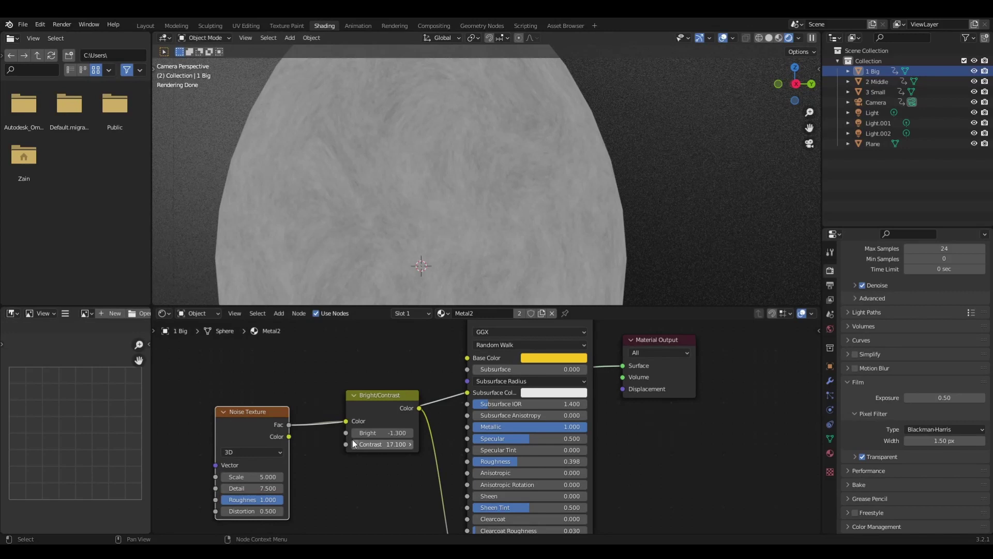
drag(382, 398, 389, 452)
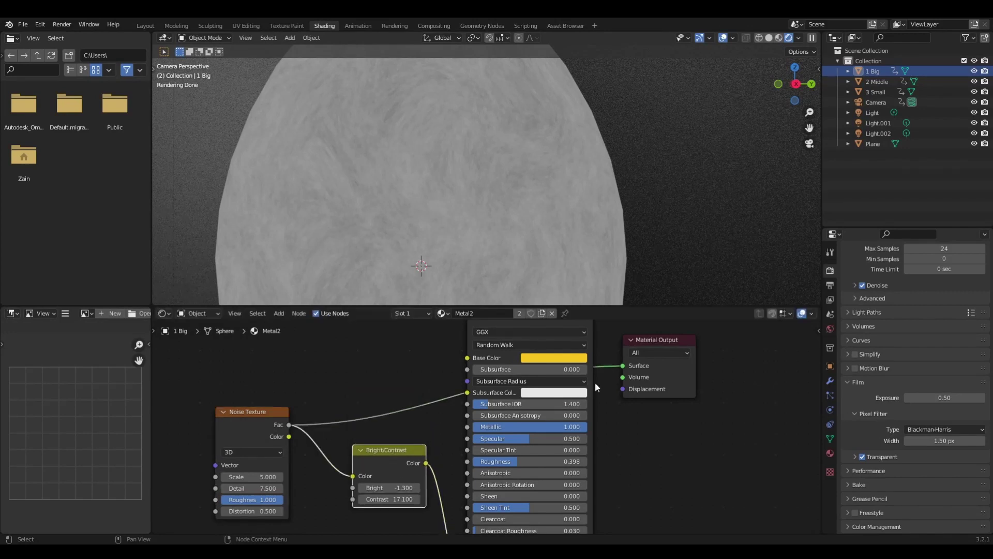
Step: Disconnect the Noise Texture from the Material Output and connect the Bright/Contrast Color output to Surface to preview the mask
drag(289, 424, 313, 464)
scroll(492, 426, down, 1)
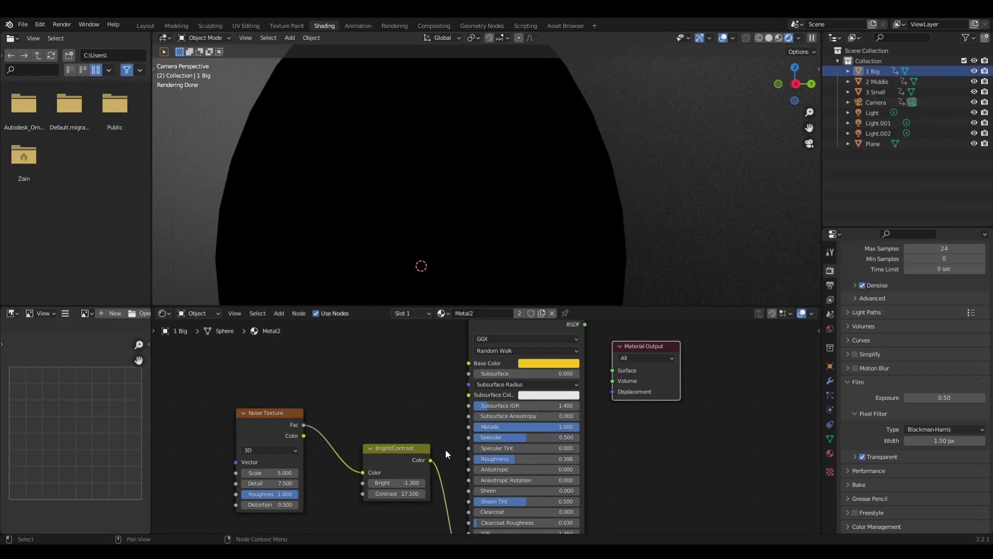
drag(433, 458, 612, 371)
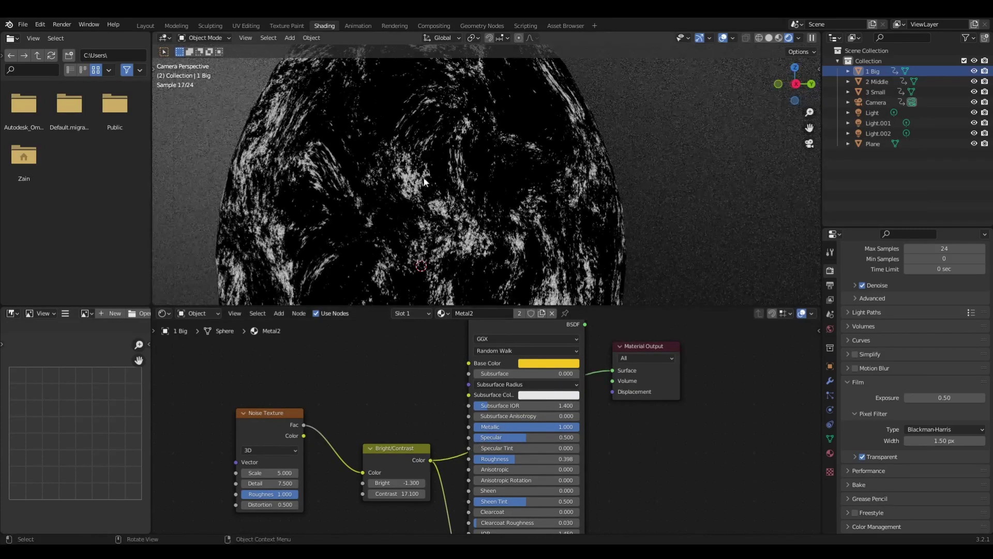
scroll(451, 424, up, 1)
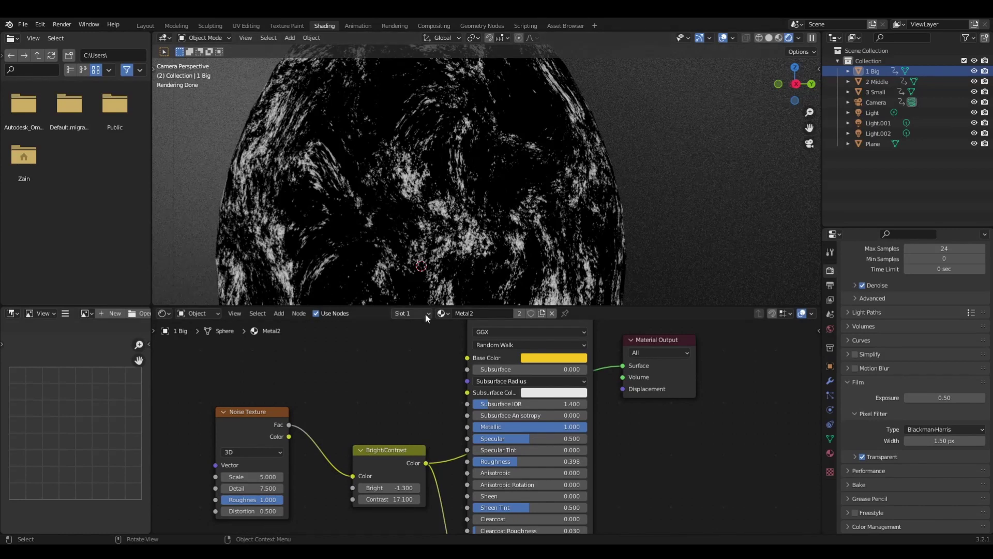
Step: Try a Bright value of 1.4 on the Bright/Contrast node, and undo it together with the mask preview link to Surface
drag(387, 483, 414, 487)
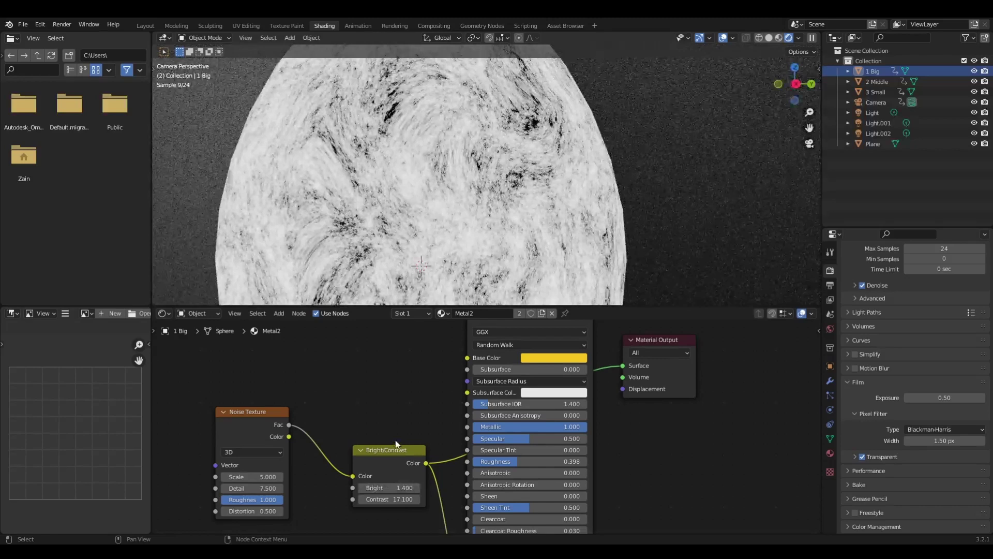
key(ctrl+z)
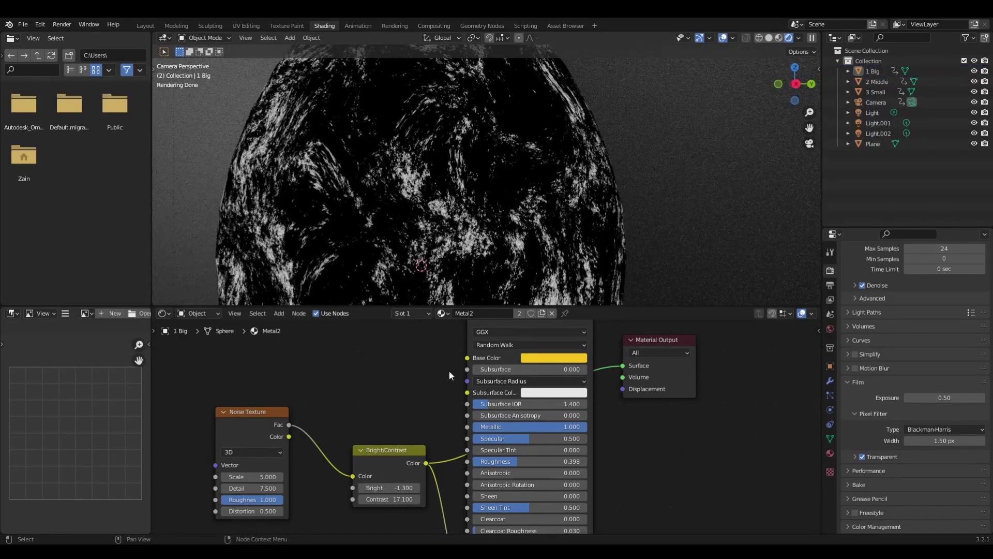
key(ctrl+z)
key(ctrl+z)
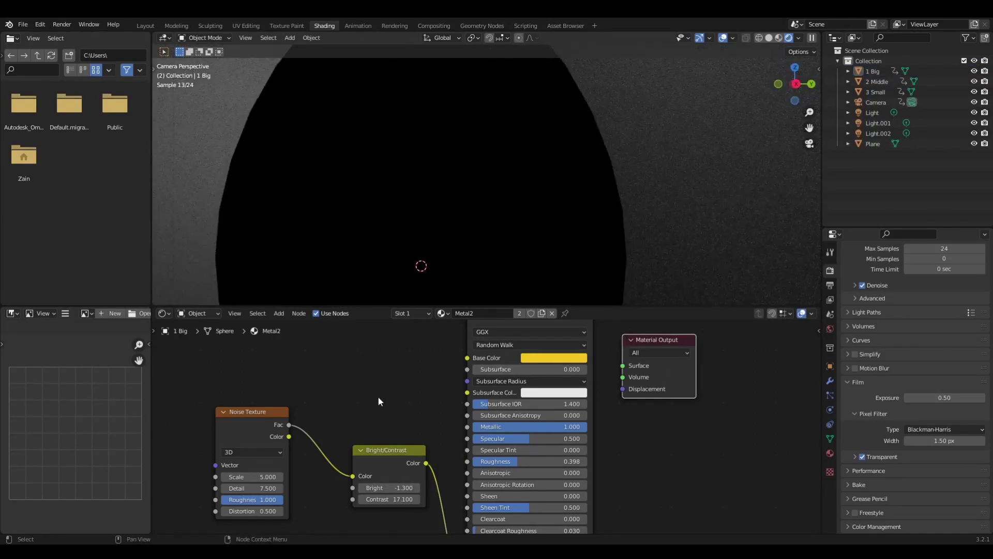
key(ctrl+z)
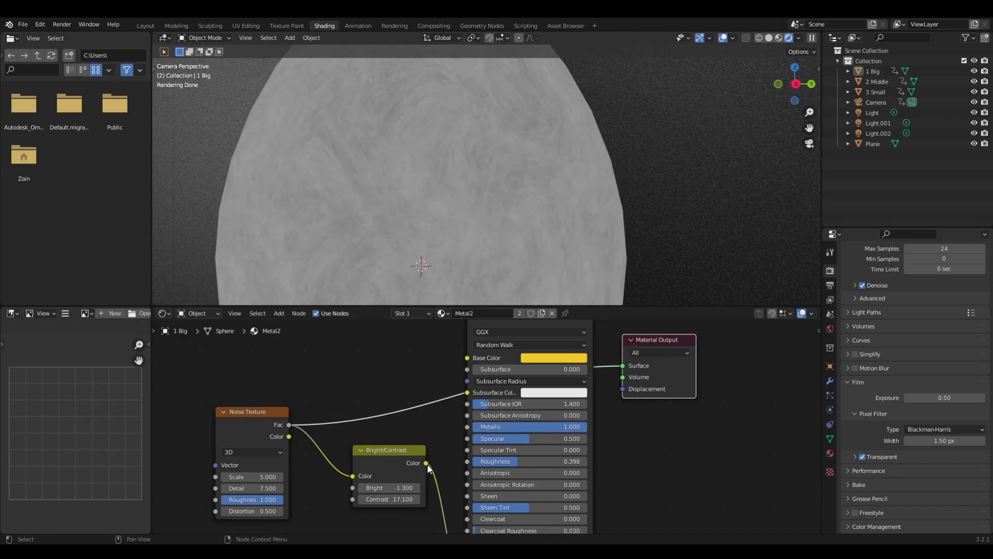
Step: Reconnect the Principled BSDF output to the Material Output's Surface on the Metal2 material
drag(426, 463, 519, 414)
drag(430, 460, 452, 493)
scroll(451, 493, down, 2)
middle_drag(484, 450, 455, 540)
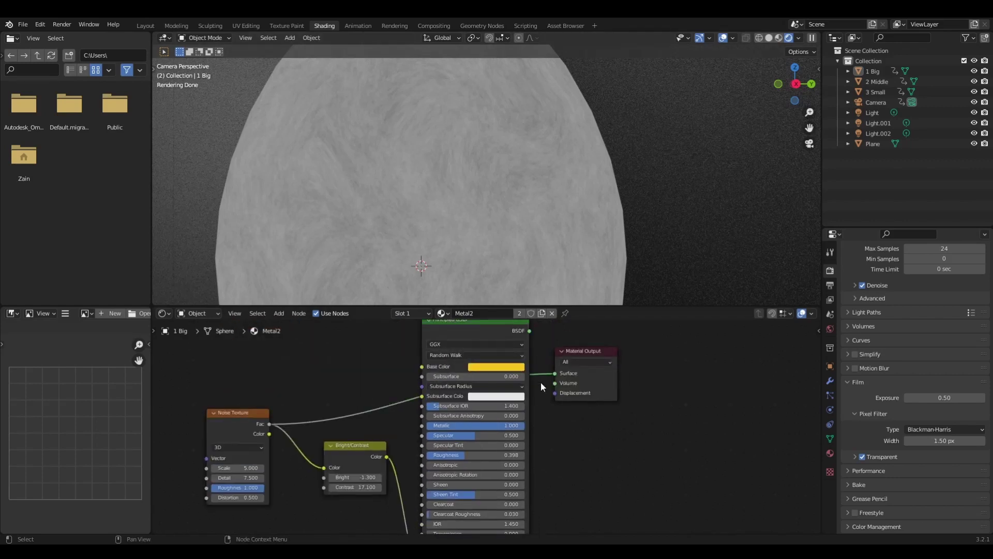
drag(530, 332, 555, 373)
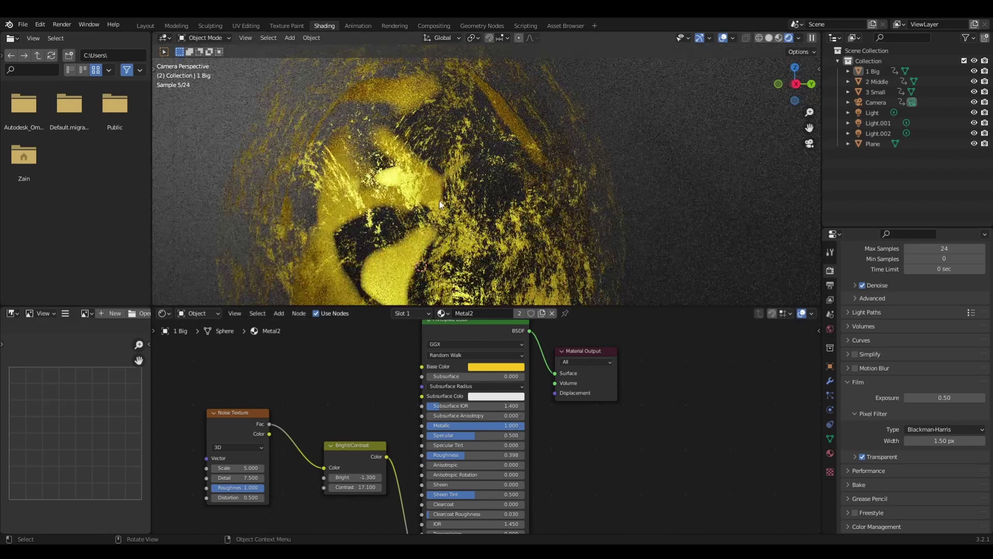
Step: Disconnect the Bright/Contrast Color from the Principled BSDF's Alpha to show the unmasked egg, and reconnect it
middle_drag(452, 519, 455, 499)
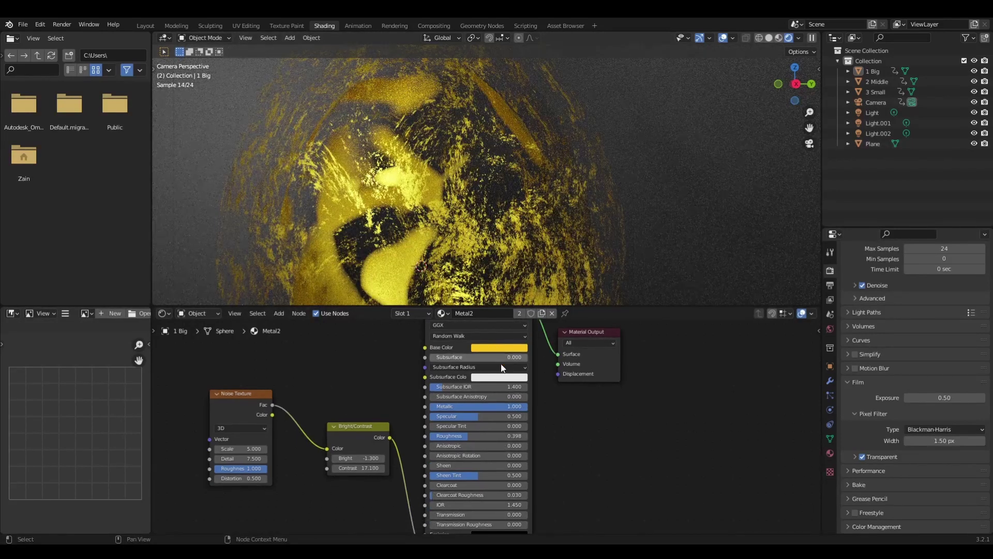
scroll(459, 424, down, 3)
middle_drag(458, 448, 483, 411)
scroll(459, 493, up, 2)
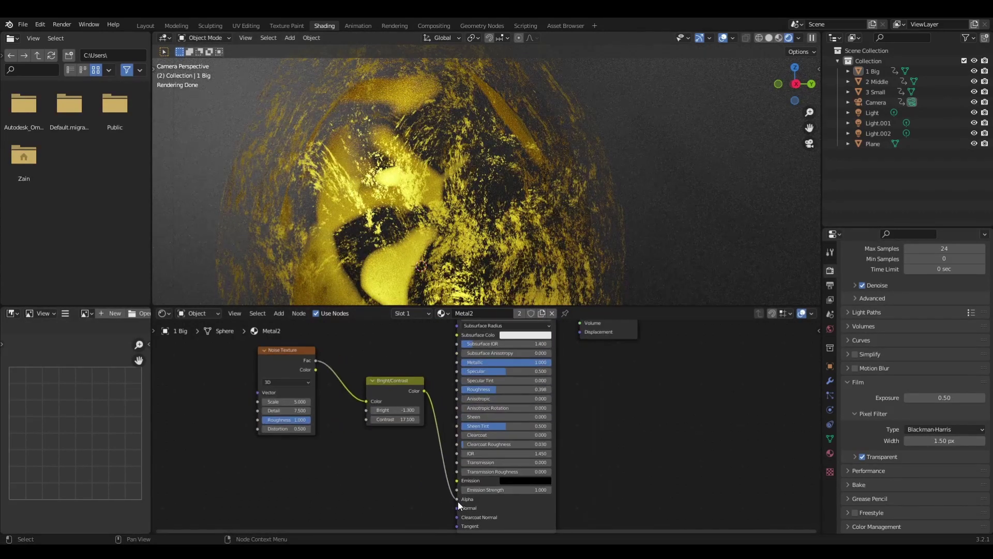
drag(458, 499, 442, 494)
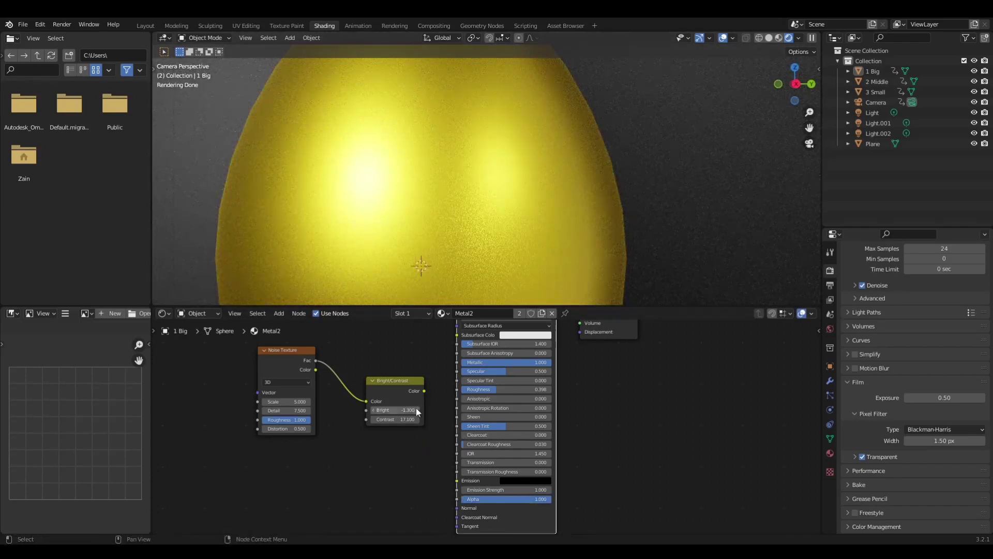
drag(424, 392, 457, 497)
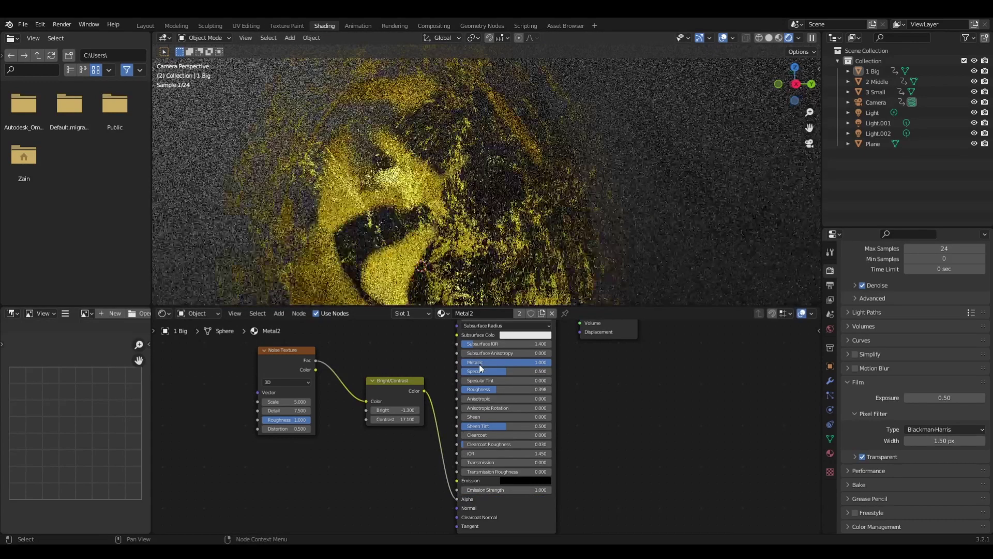
Step: Try Metal2's Principled BSDF Roughness at 0.366 and at 1.0, undoing each change
scroll(479, 365, up, 2)
scroll(484, 373, up, 2)
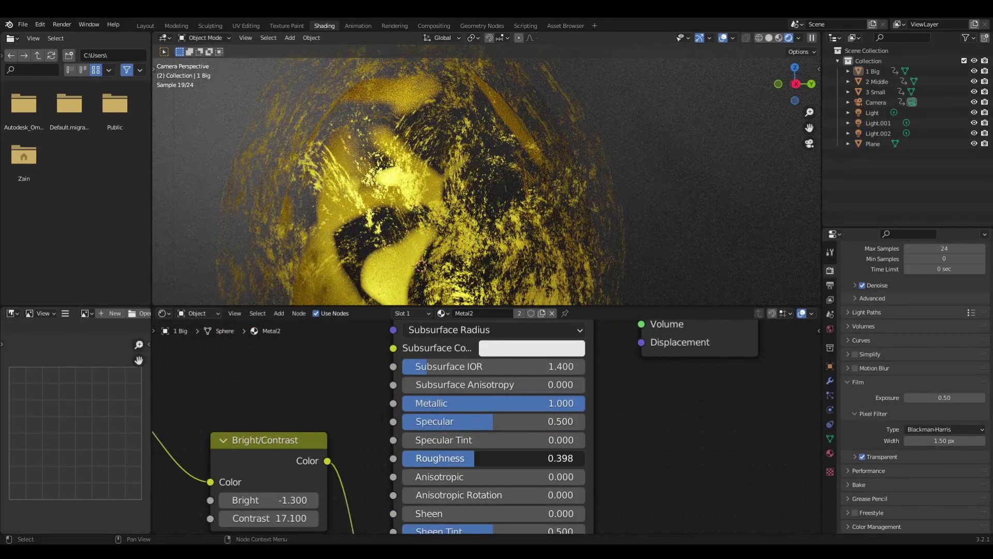
mouse_move(475, 459)
mouse_down()
mouse_move(543, 458)
mouse_move(468, 458)
mouse_up()
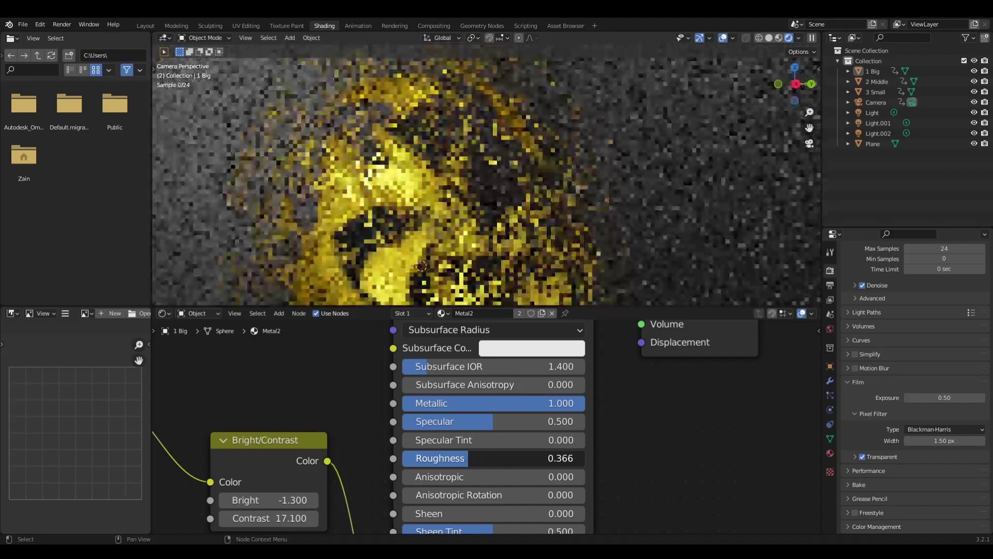
key(ctrl+z)
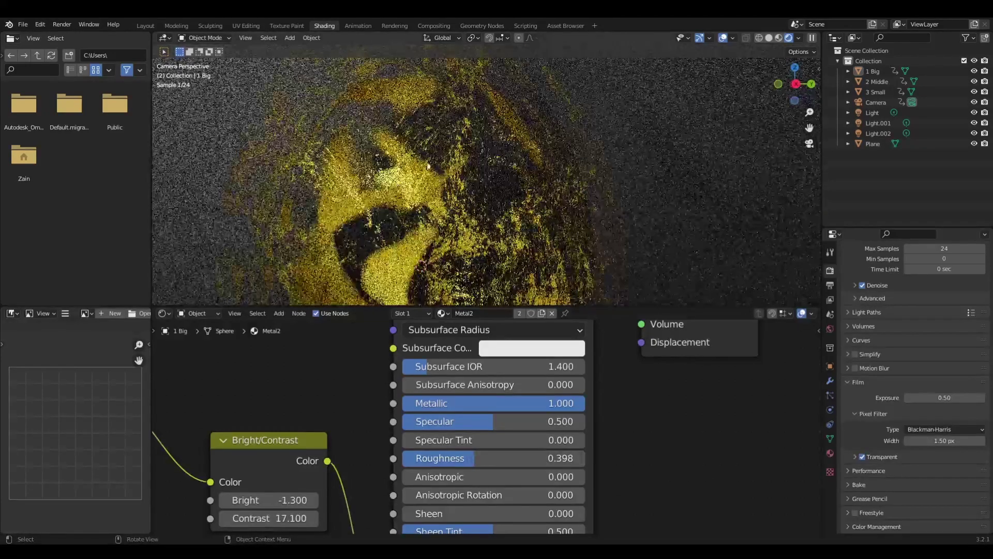
drag(495, 459, 605, 459)
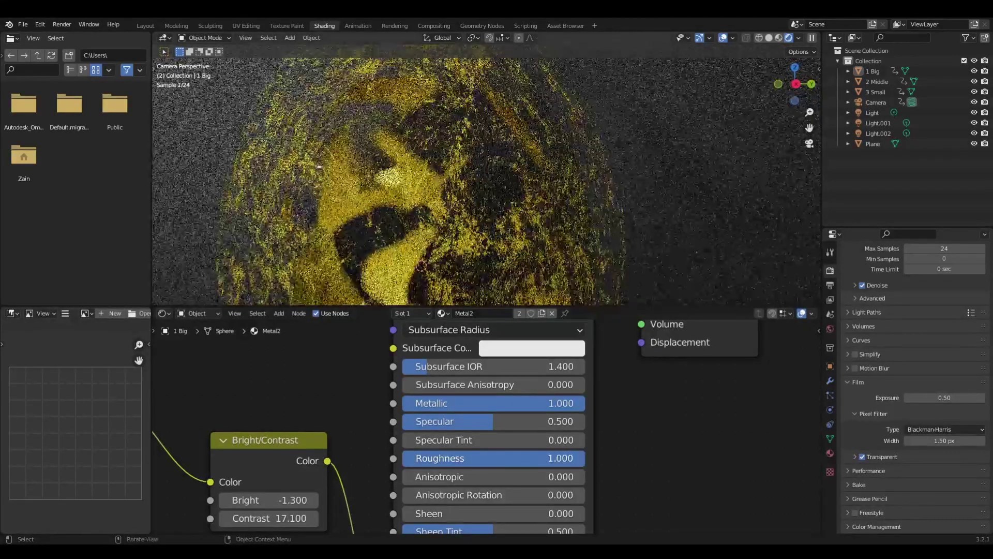
key(ctrl+z)
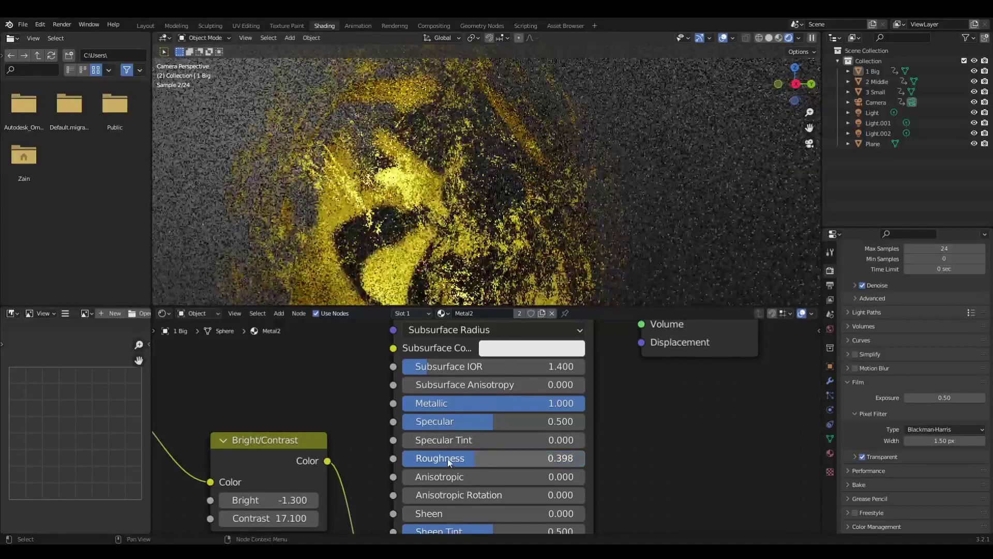
Step: Select the background Plane behind the eggs, and switch its visibility off and back on
scroll(448, 459, down, 4)
middle_drag(479, 489, 489, 405)
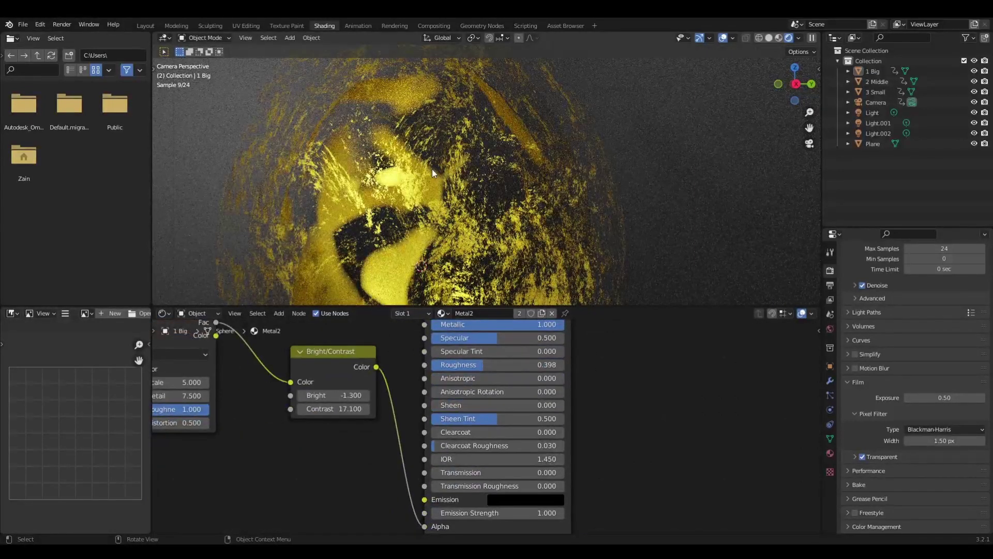
scroll(360, 445, down, 2)
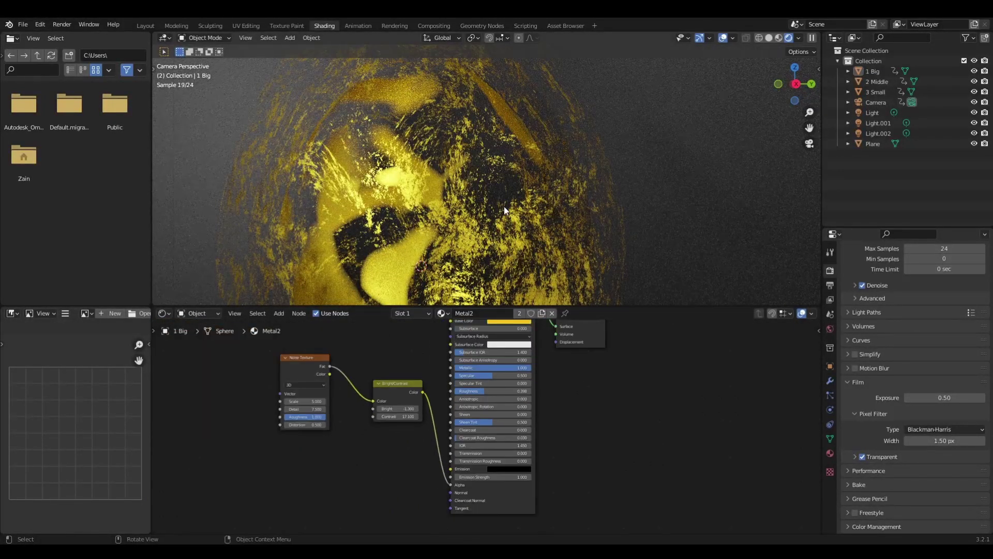
scroll(504, 205, down, 5)
middle_drag(504, 206, 515, 180)
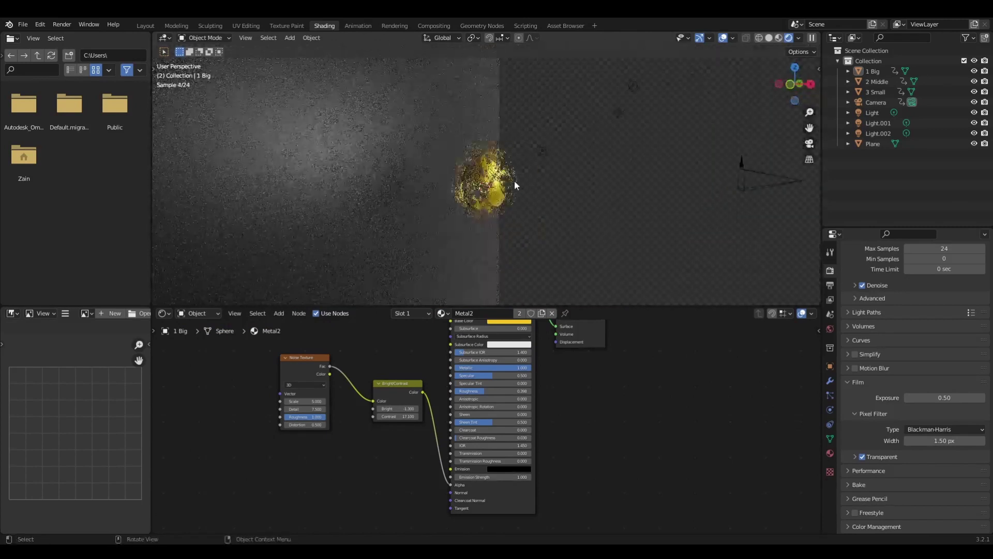
scroll(514, 180, up, 3)
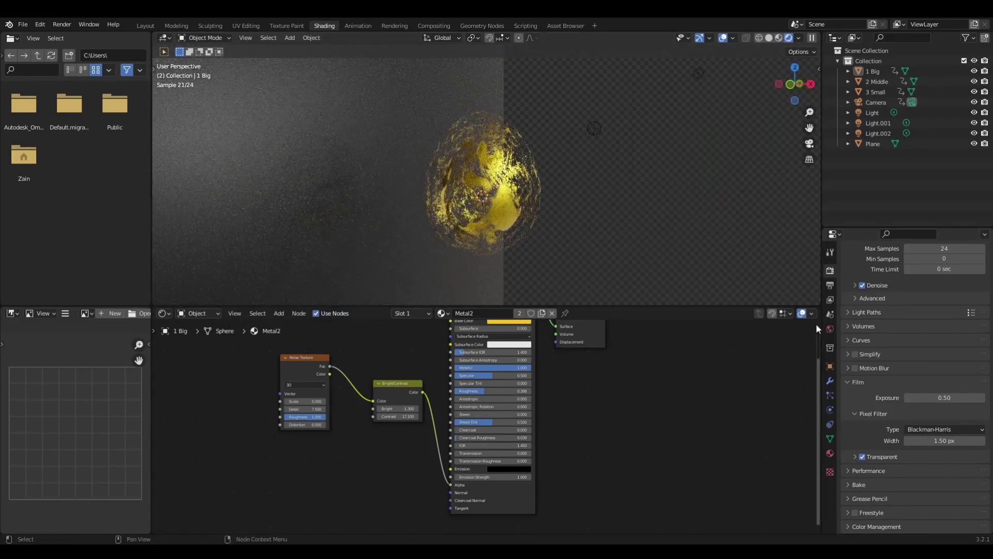
click(344, 106)
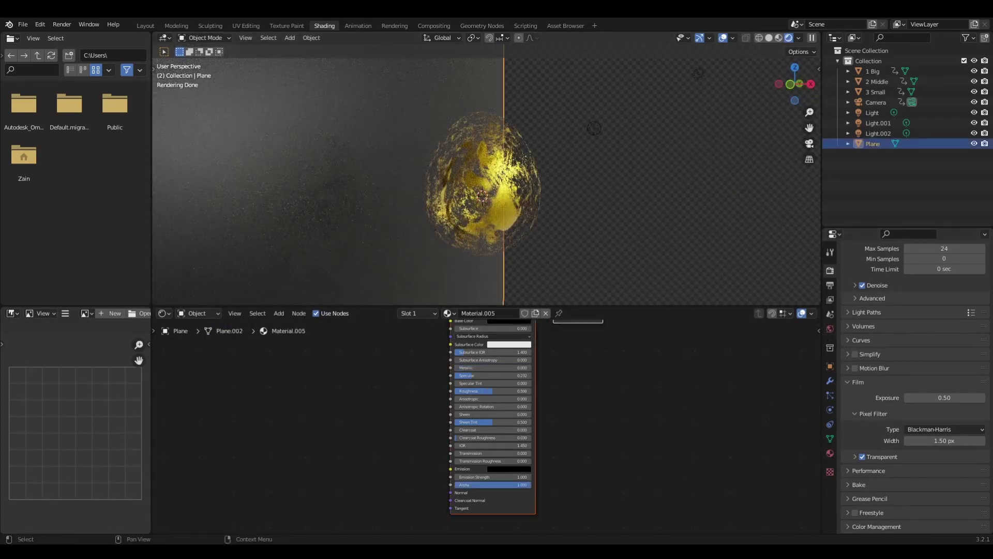
click(971, 144)
click(971, 144)
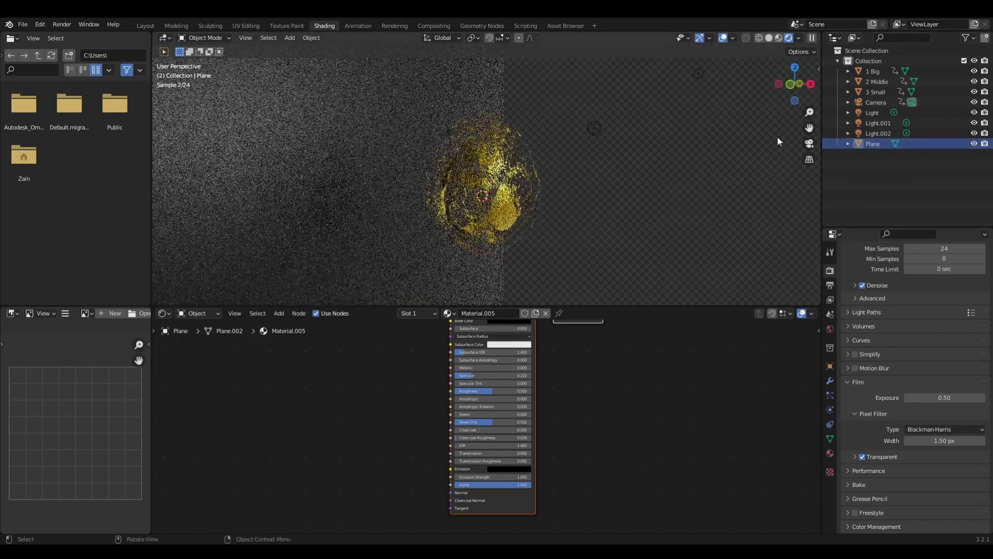
Step: Select the Light.002 point light, and hide and unhide it to compare the lighting
click(597, 130)
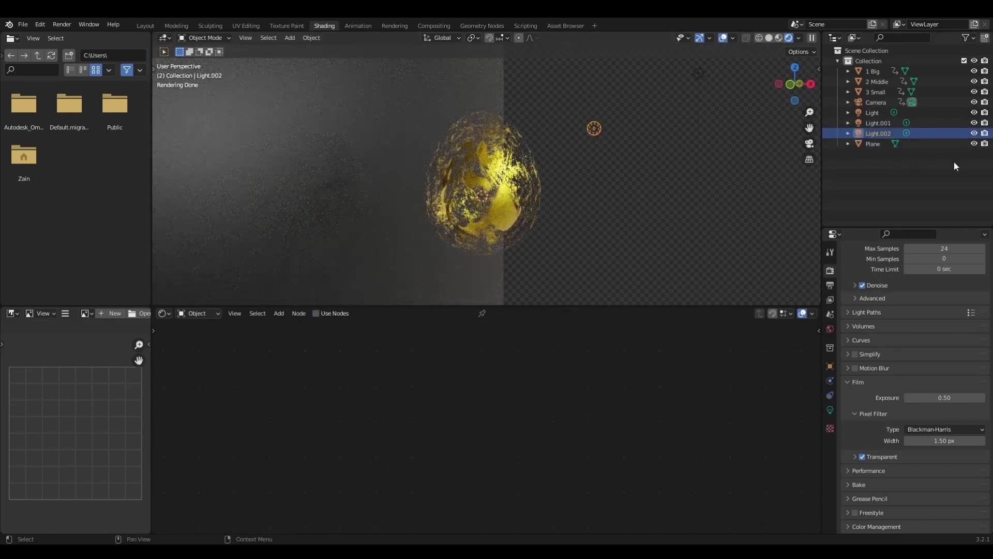
click(974, 132)
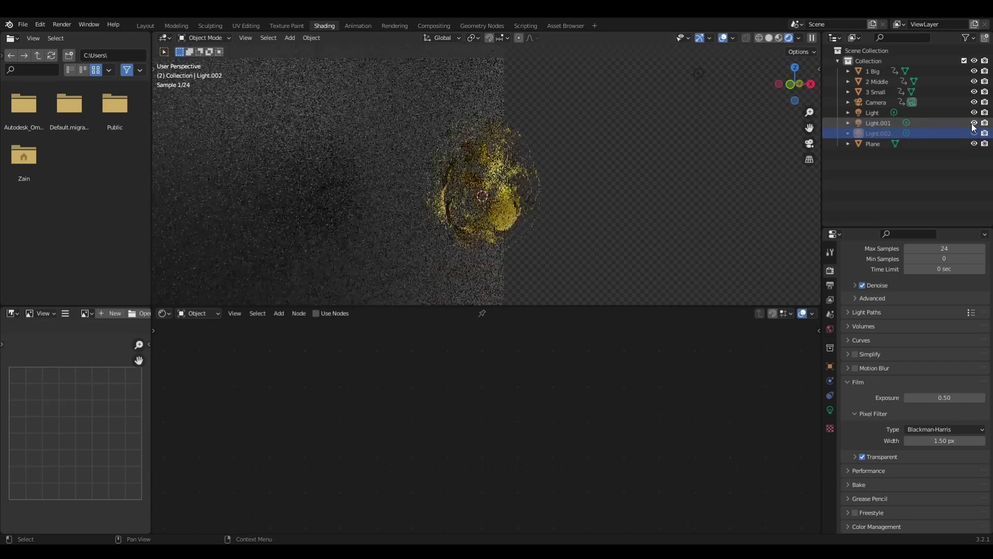
click(974, 132)
Step: Turn off the Film Transparent option to inspect the scene with its environment background, and turn it back on
scroll(754, 158, down, 2)
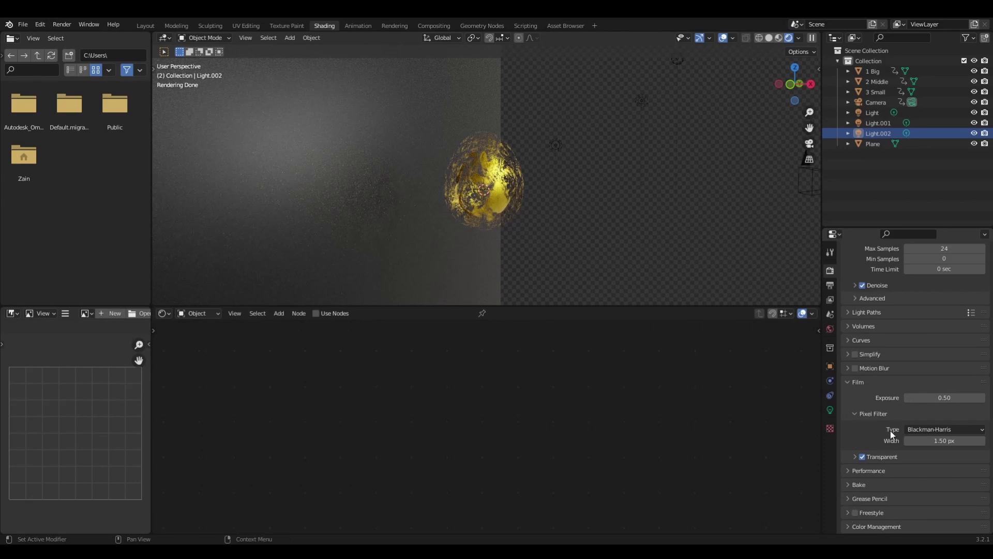
click(862, 456)
scroll(487, 194, down, 5)
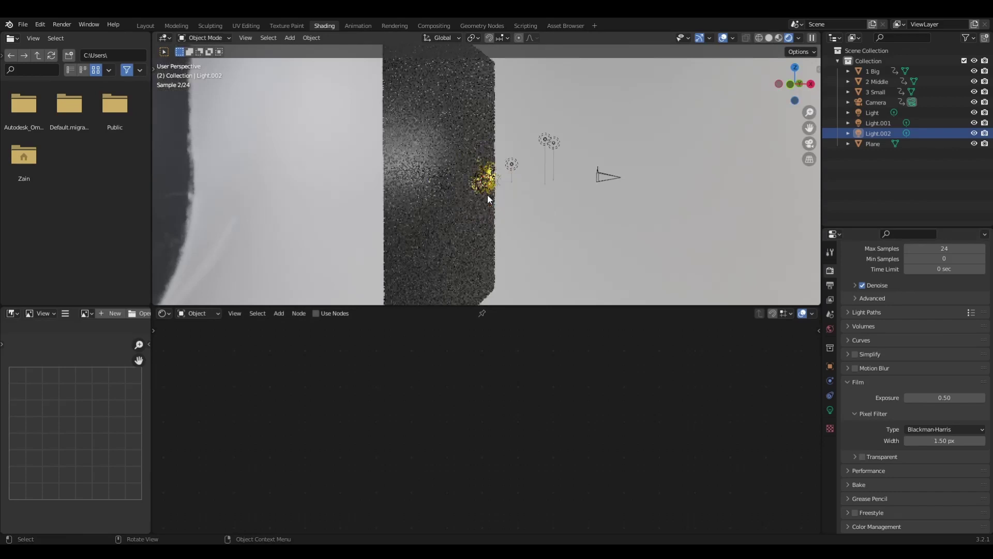
middle_drag(487, 208, 470, 223)
key(KP_0)
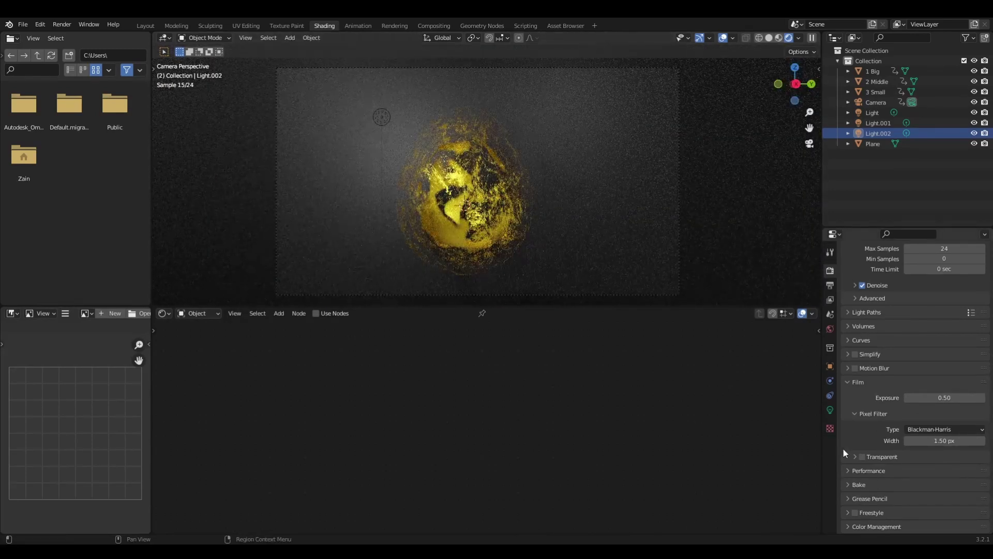
click(861, 458)
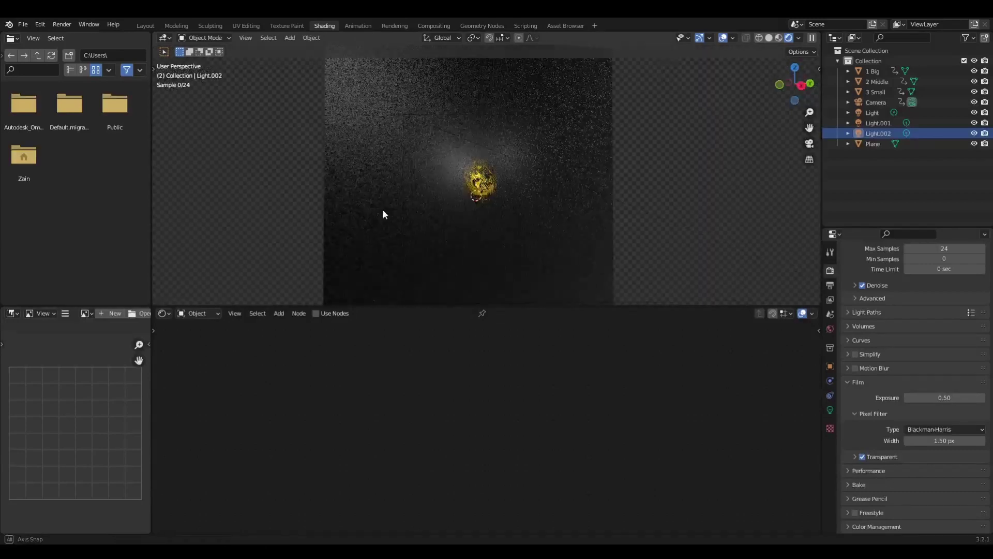
middle_drag(383, 209, 418, 223)
key(KP_0)
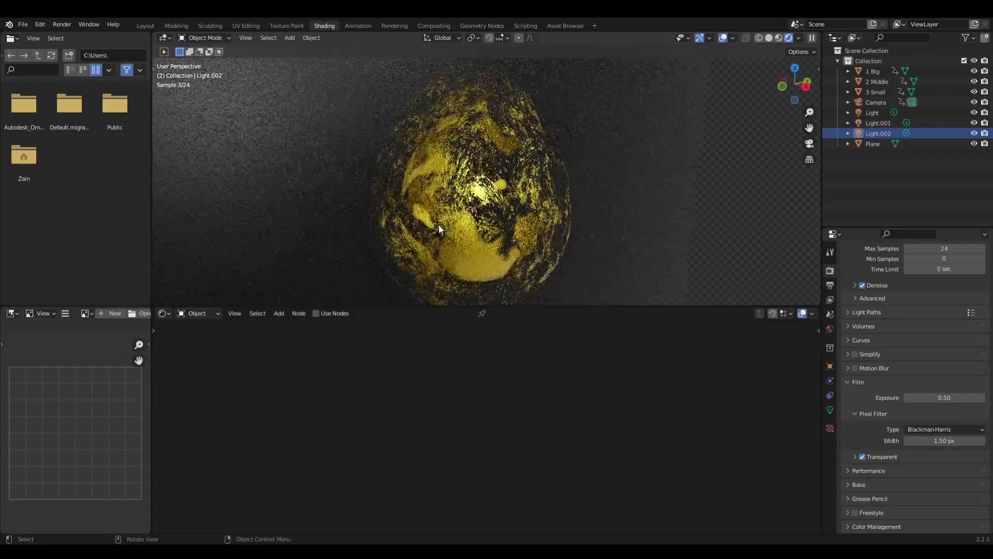
scroll(511, 187, up, 3)
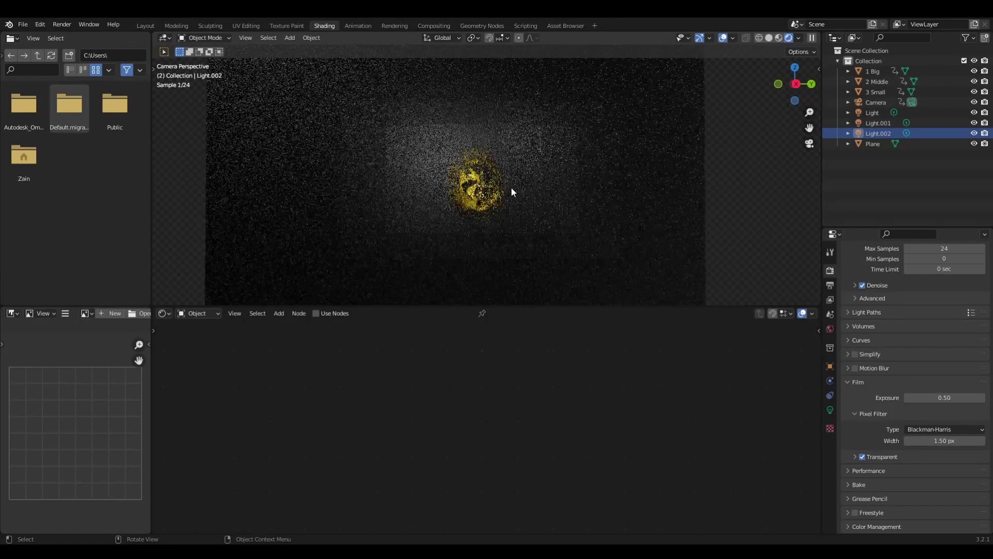
Step: Switch to the Layout workspace, select the Camera and set the current frame to 1
click(146, 25)
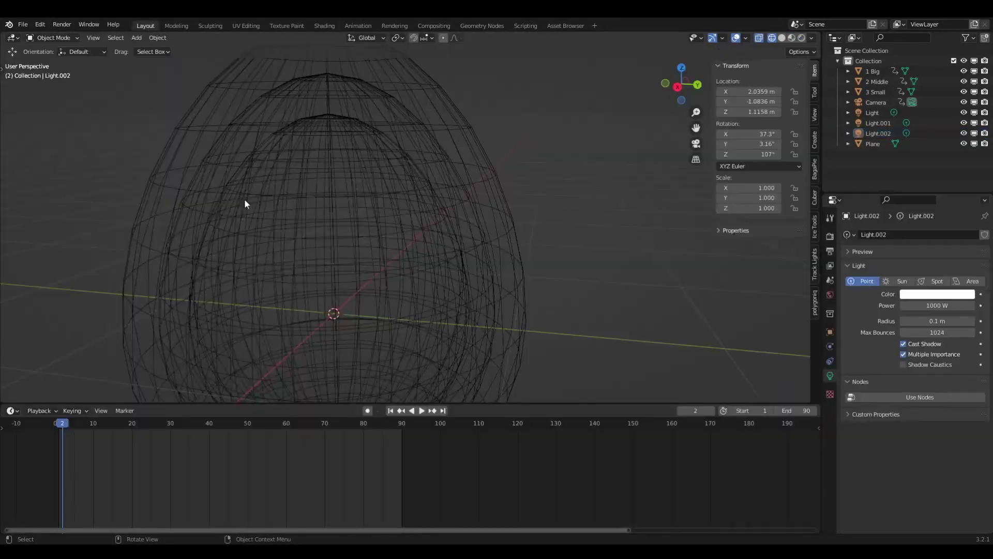
scroll(245, 199, down, 7)
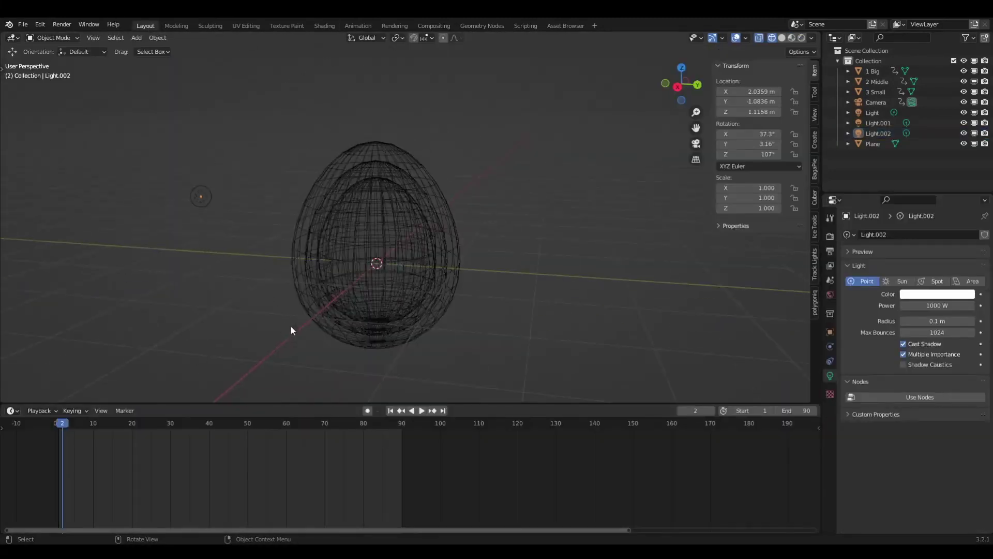
click(886, 102)
click(58, 427)
scroll(207, 325, down, 6)
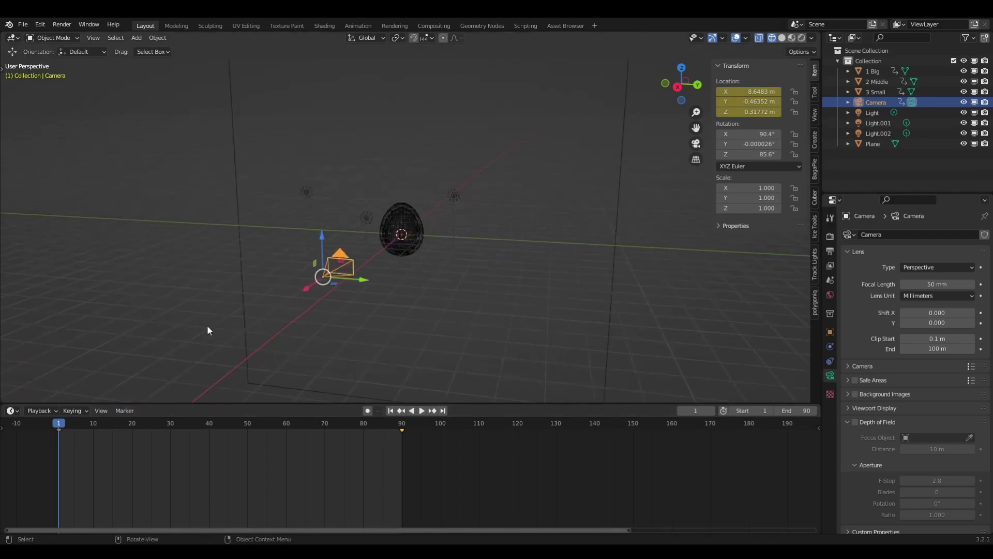
Step: Show the Camera's object transform properties and scrub its animation to frame 90, examining the camera's end position inside the eggs
middle_drag(207, 325, 314, 297)
scroll(246, 266, up, 2)
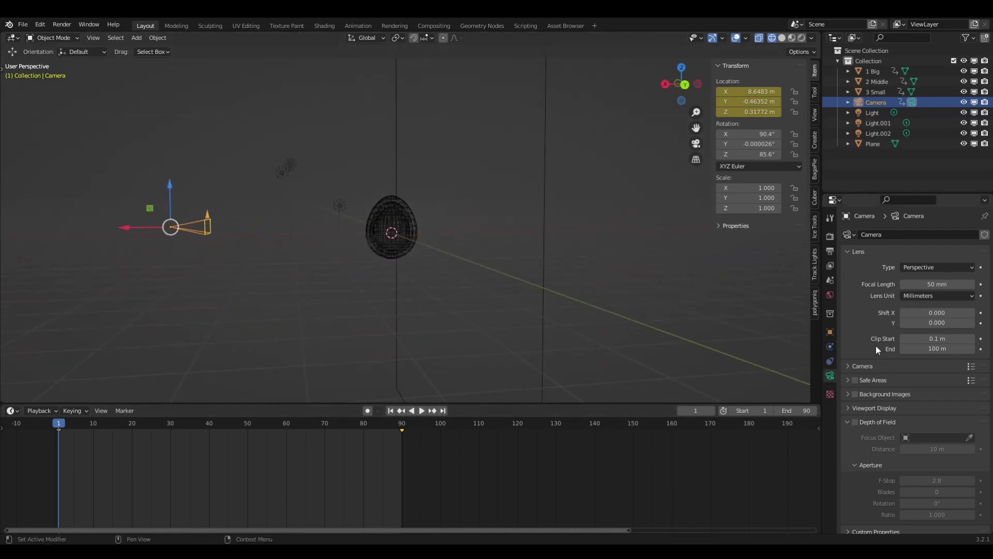
click(829, 332)
drag(167, 428, 249, 428)
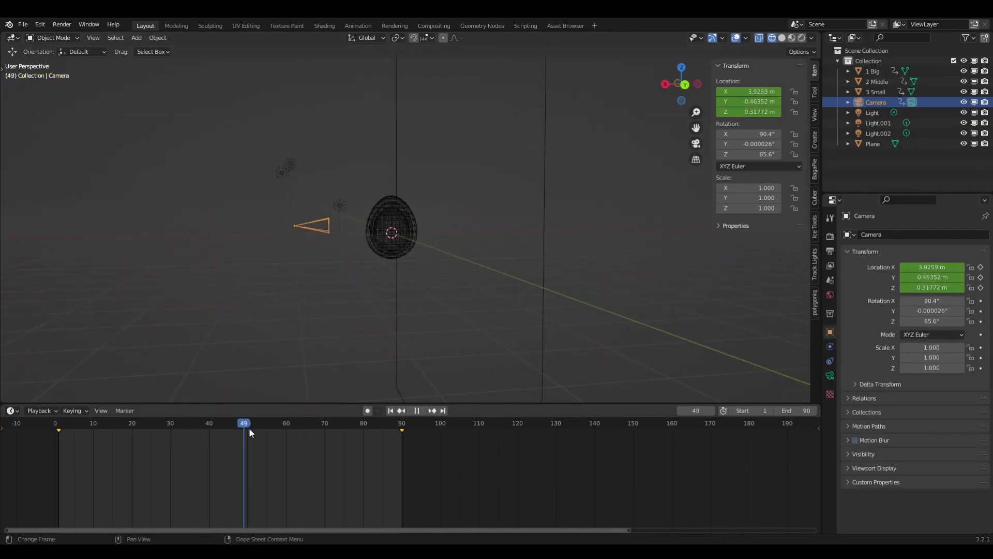
drag(409, 440, 401, 443)
key(space)
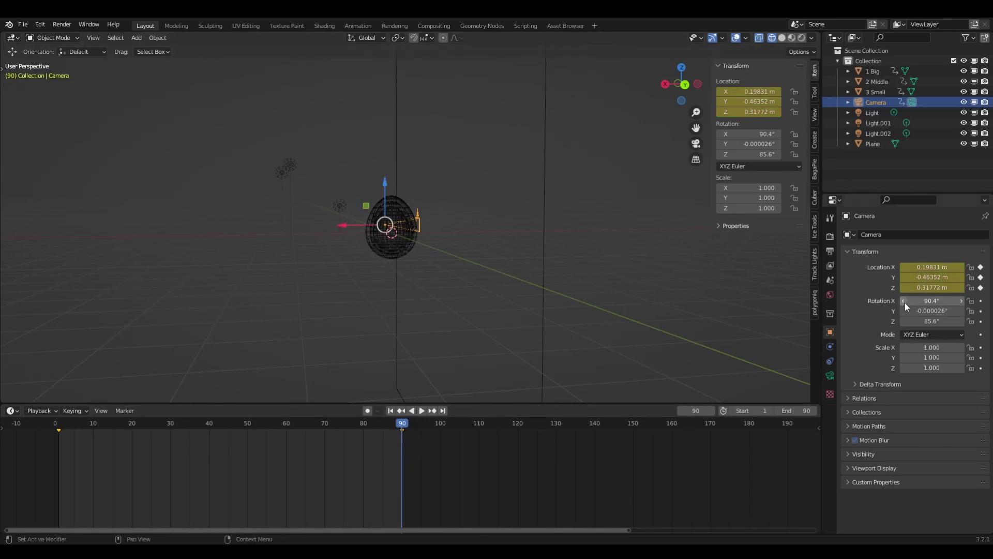
scroll(290, 228, up, 6)
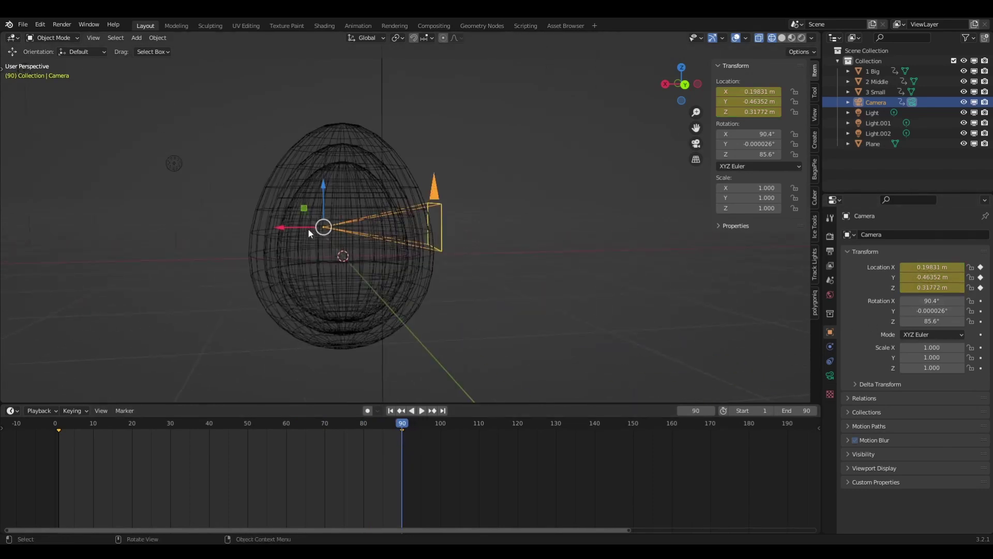
middle_drag(308, 228, 396, 302)
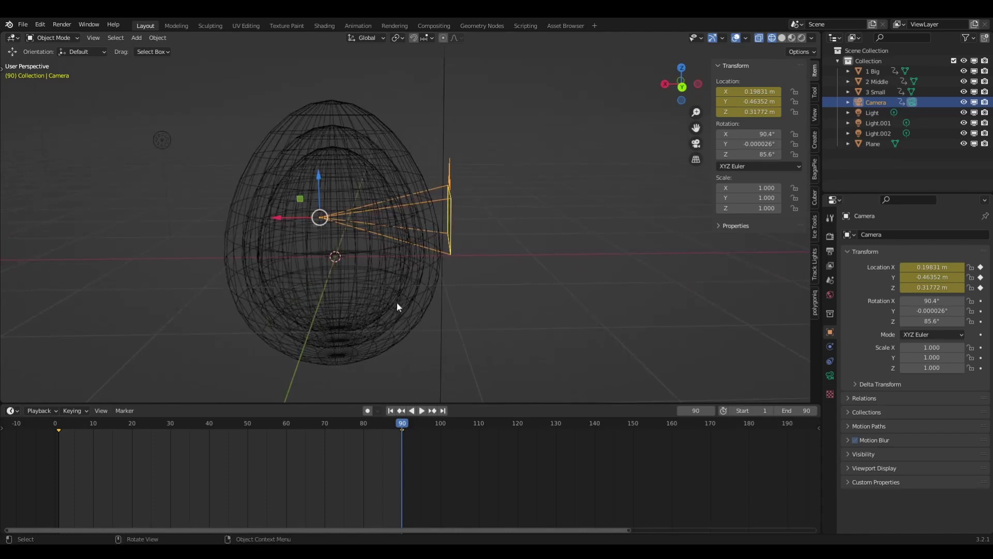